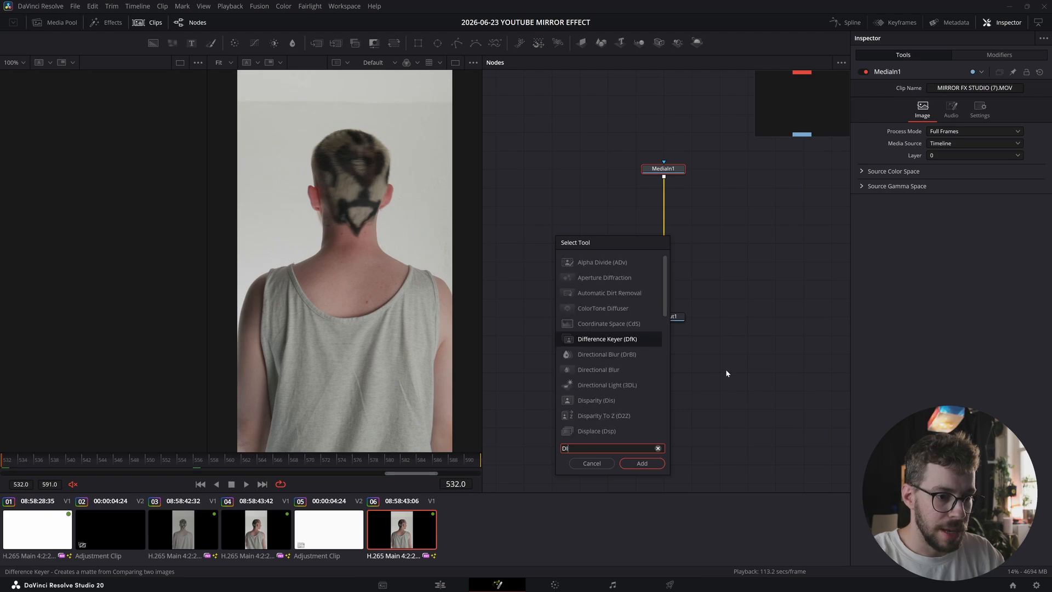
Step: Insert a Displace node between MediaIn1 and MediaOut1, placing it slightly below MediaIn1
type("SPL")
key("Return")
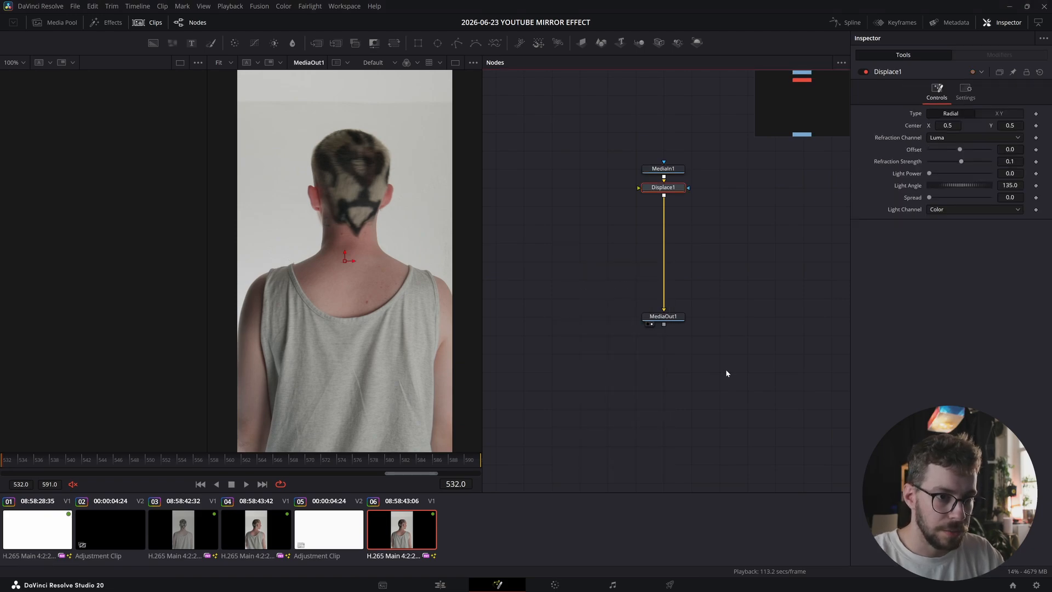
left_click_drag(663, 187, 663, 224)
Step: Add a Background node beside the Displace node and connect its output to the Displace node's foreground input
left_click(610, 218)
key("shift+space")
type("BACK")
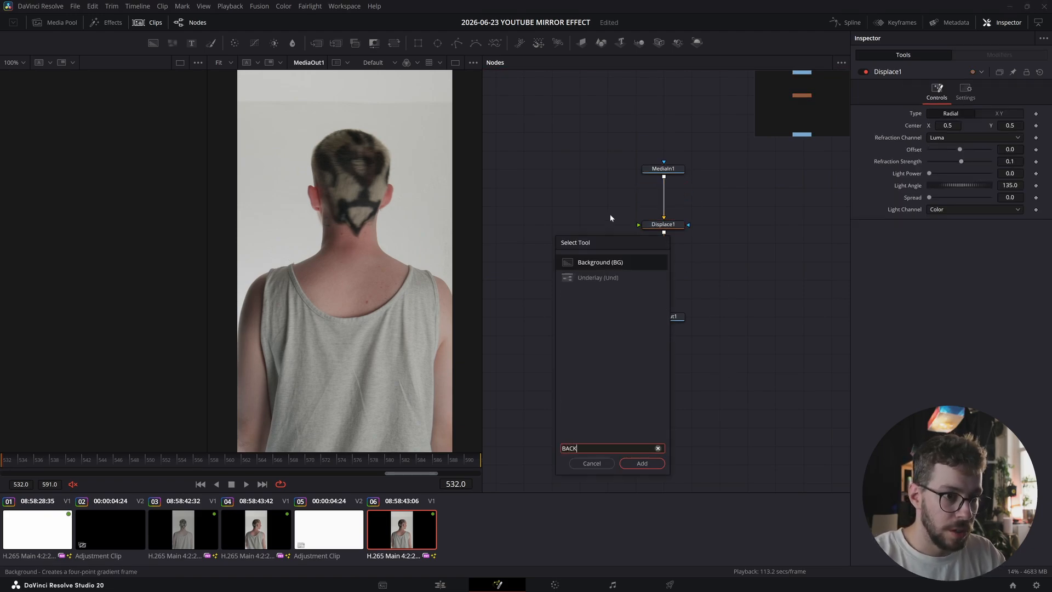
key("Return")
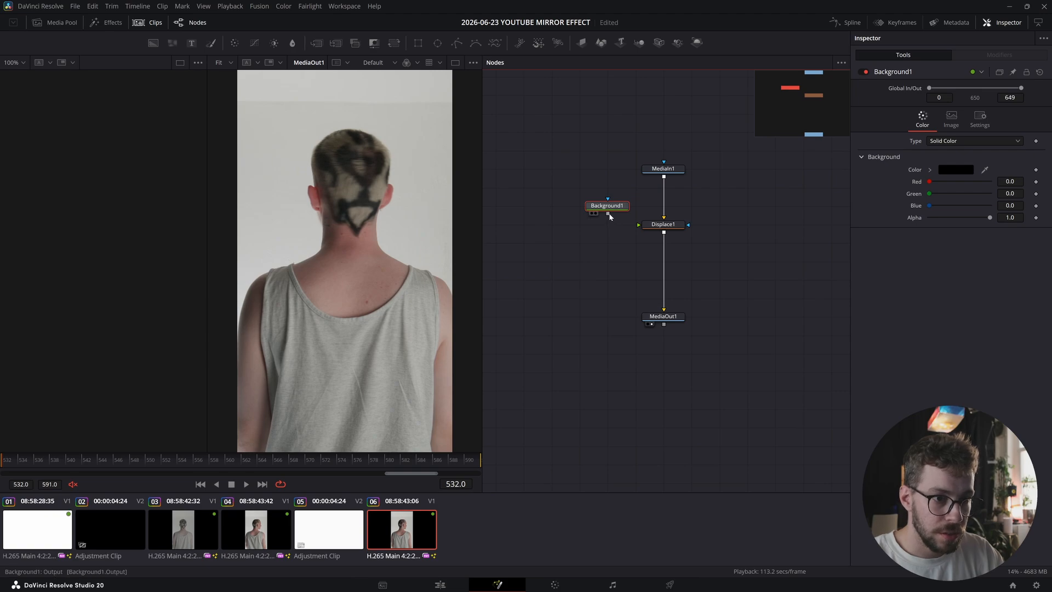
left_click_drag(608, 214, 582, 224)
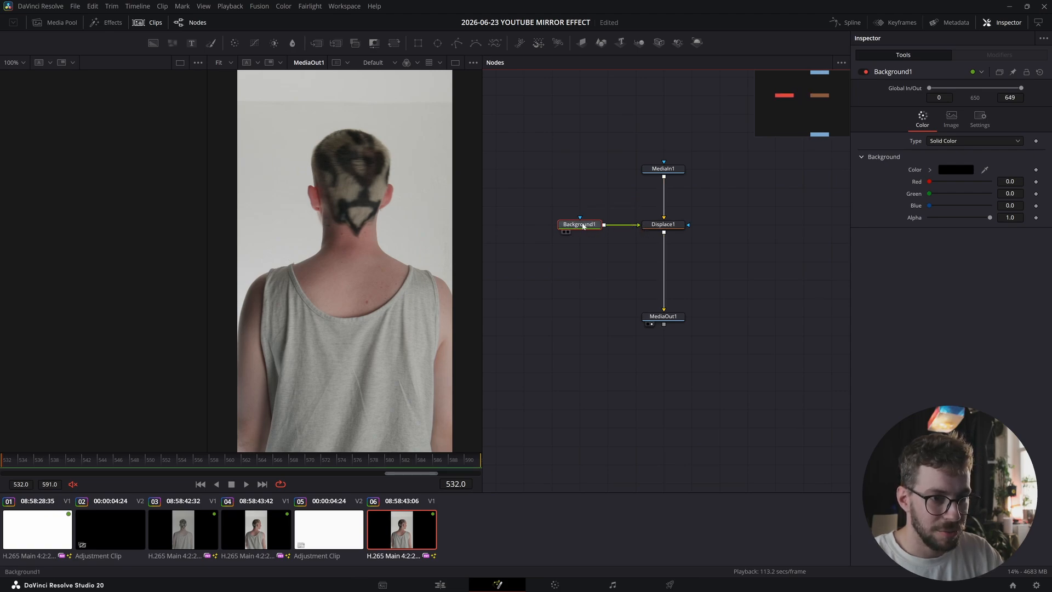
Step: Change the Background to a Gradient shown in the first viewer, and move its black stop to about 0.49
left_click(963, 141)
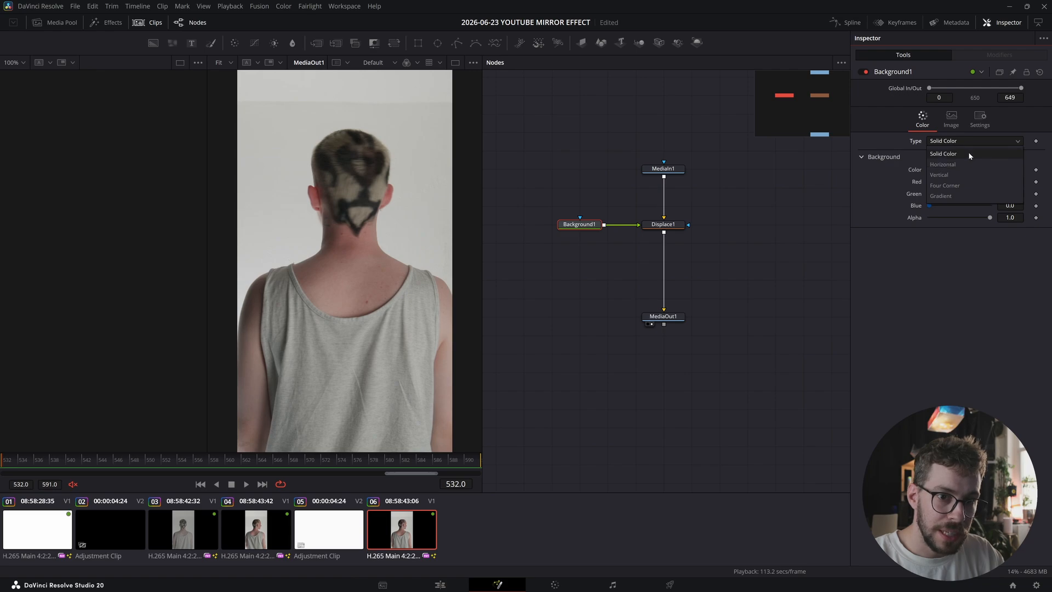
left_click(954, 196)
key("1")
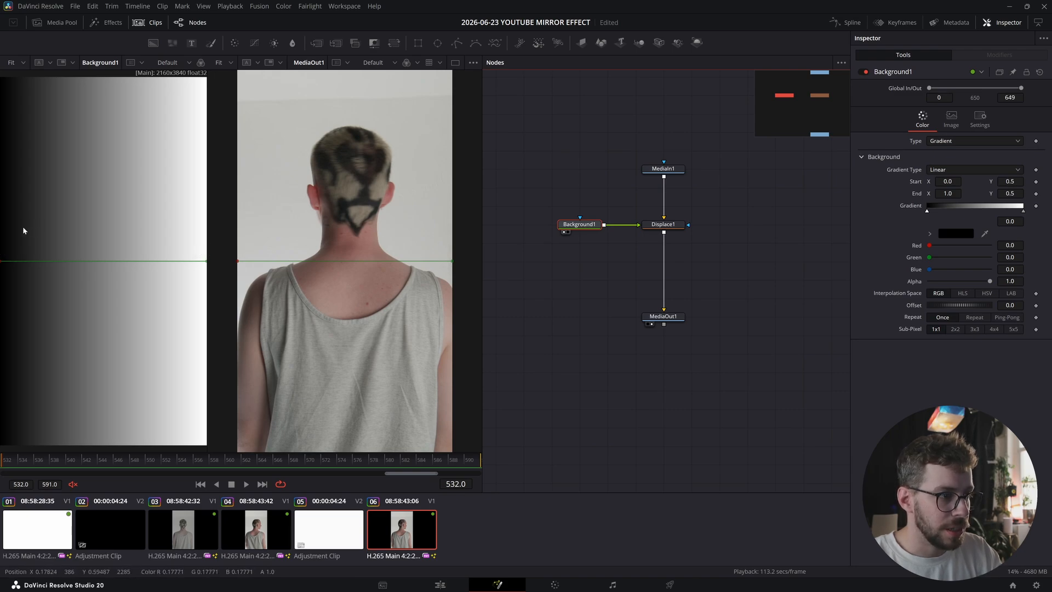
left_click_drag(929, 216, 975, 216)
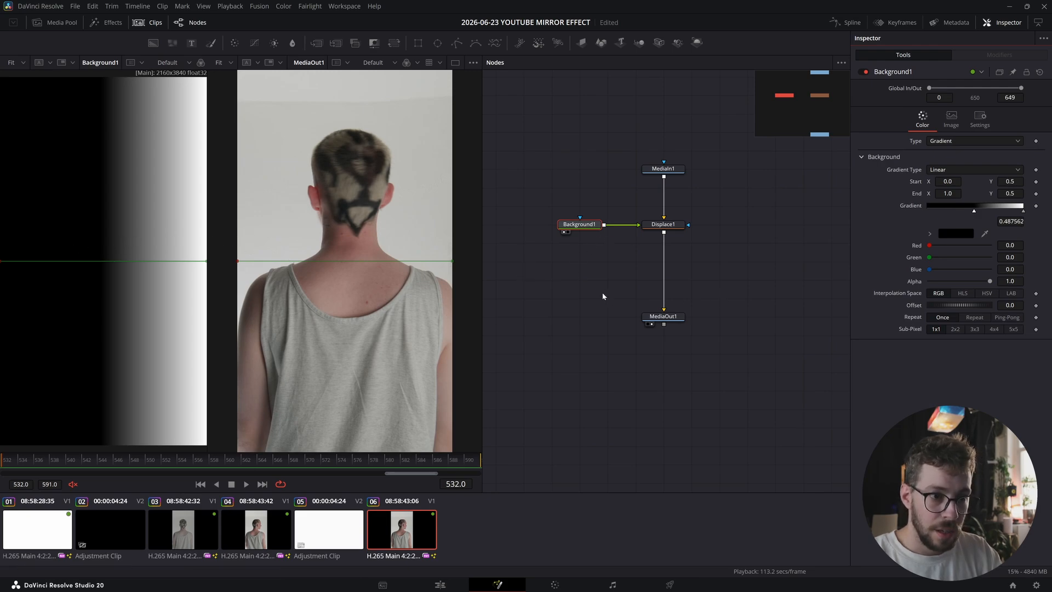
Step: Set the Displace node's type to XY and its X Refraction to 0.1
left_click(663, 224)
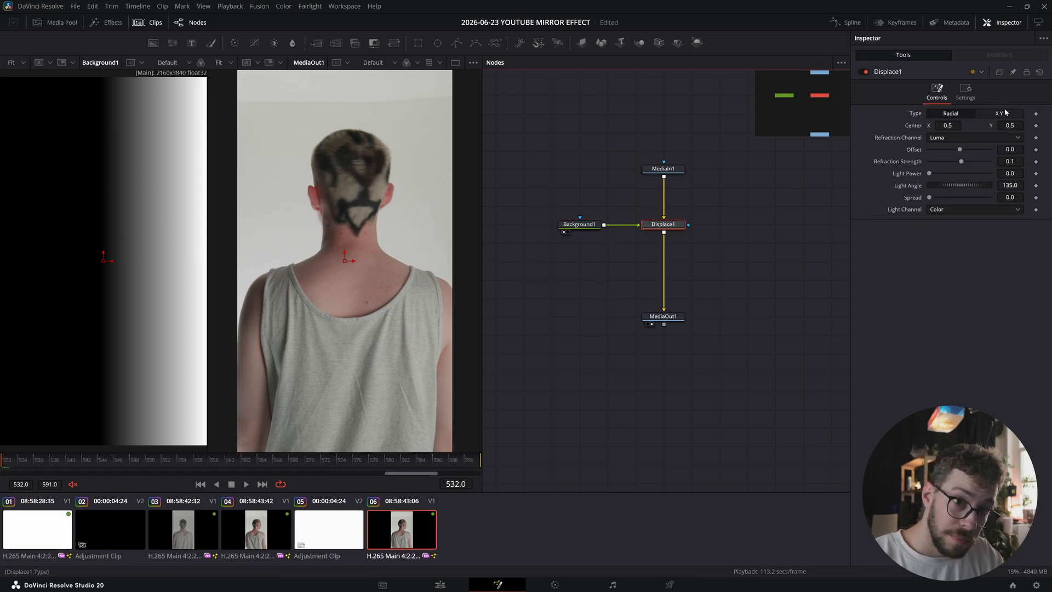
left_click(1002, 114)
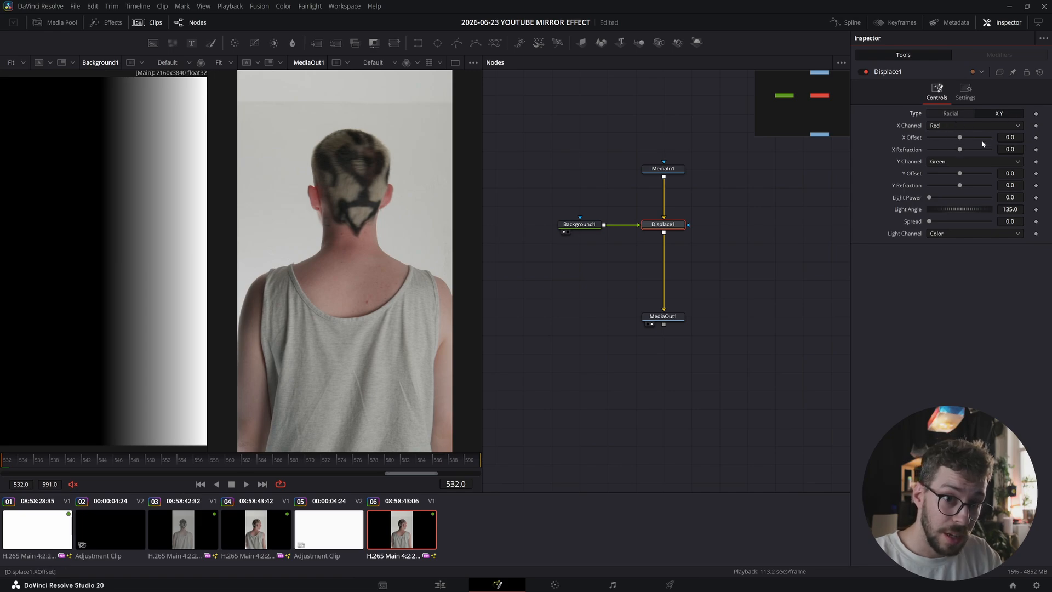
left_click_drag(961, 150, 1024, 153)
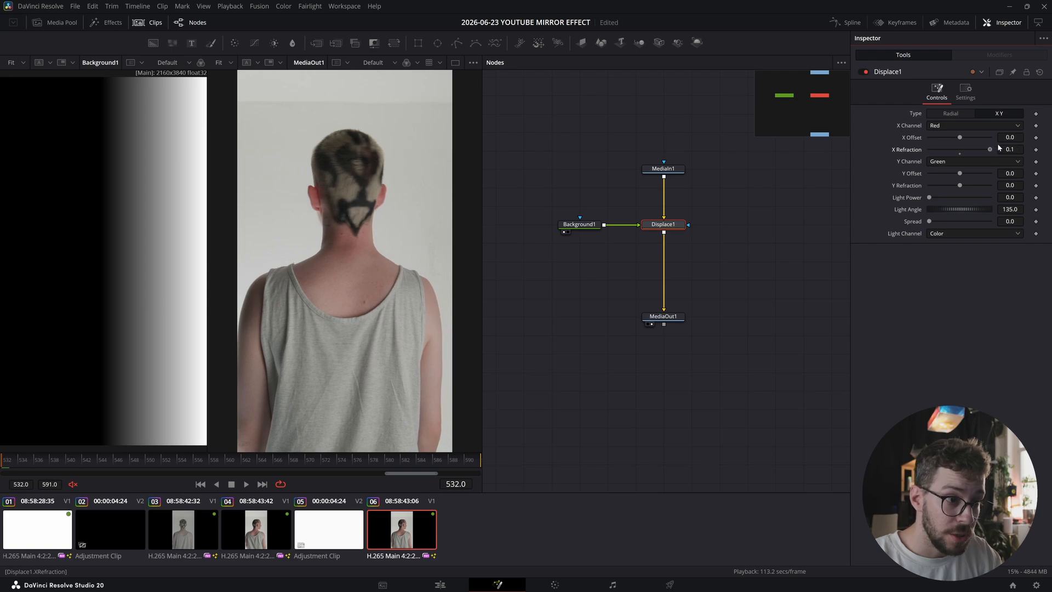
Step: Add a second black stop to the Background gradient at about 0.607 and return the original black stop to the gradient's start
left_click(572, 228)
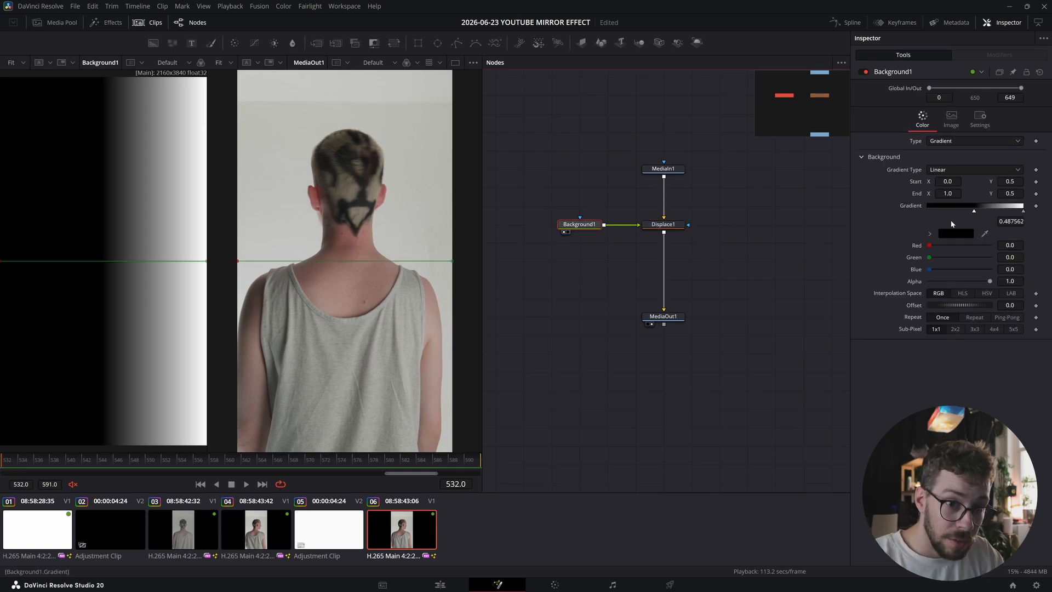
left_click(991, 206)
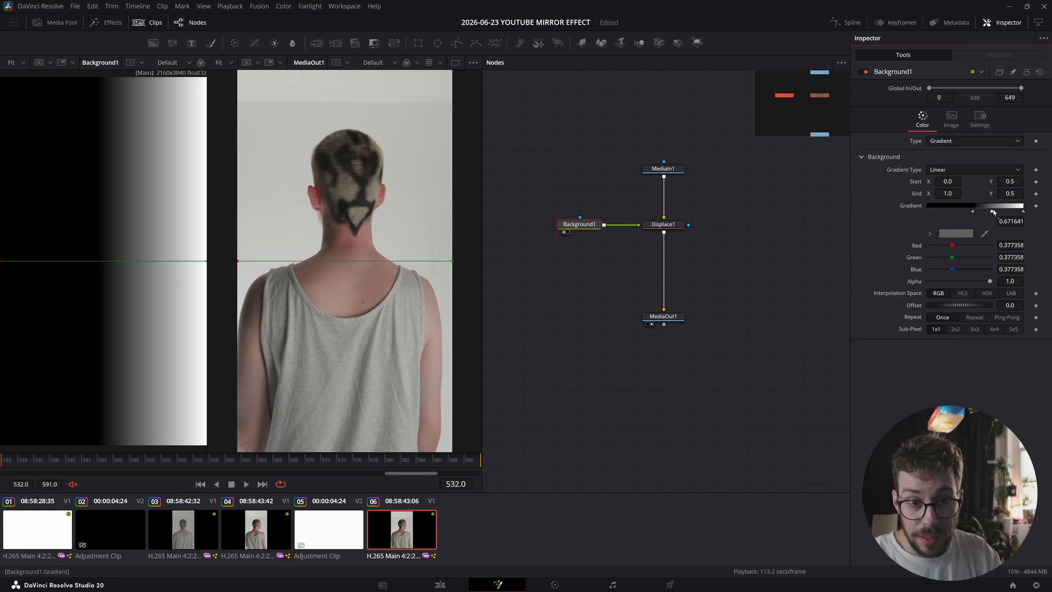
left_click(961, 235)
left_click_drag(637, 261, 636, 317)
left_click(632, 382)
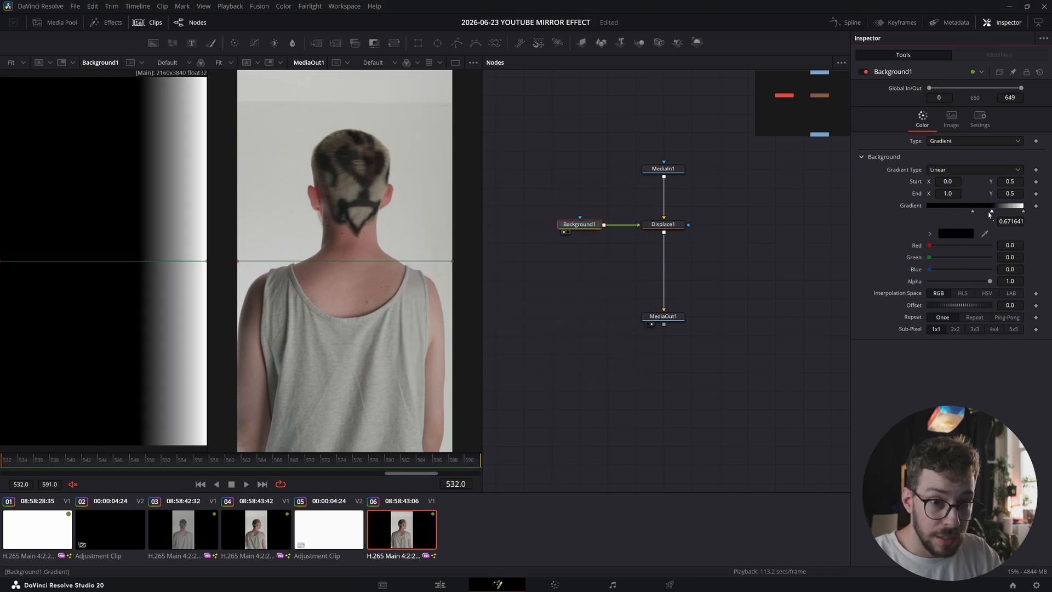
left_click_drag(992, 211, 814, 210)
mouse_move(994, 212)
left_mouse_down()
mouse_move(978, 215)
mouse_move(990, 214)
left_mouse_up()
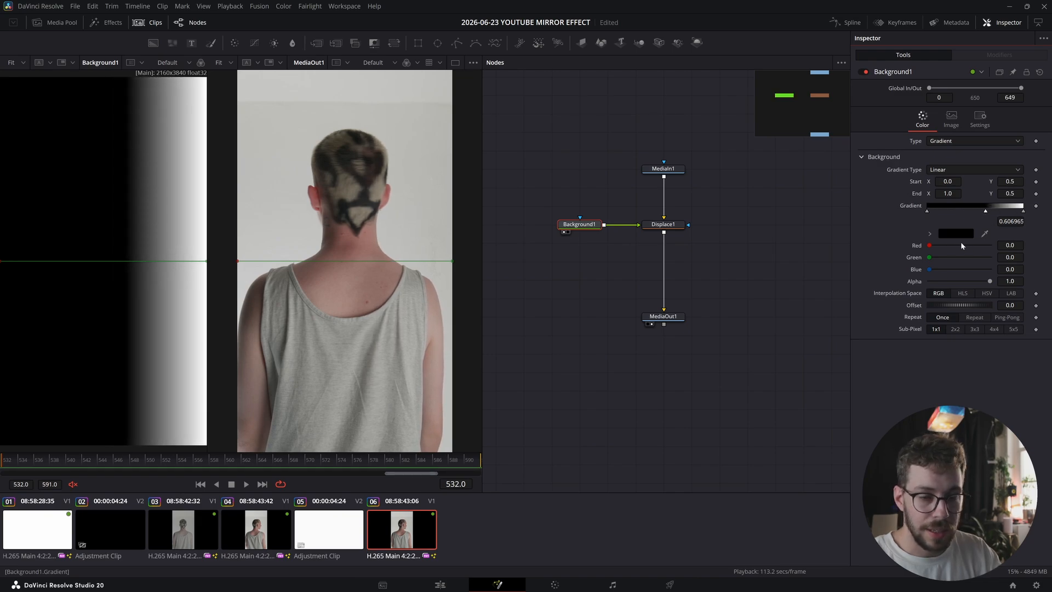
Step: Set the Displace node's X Refraction to 0.052
left_click(663, 224)
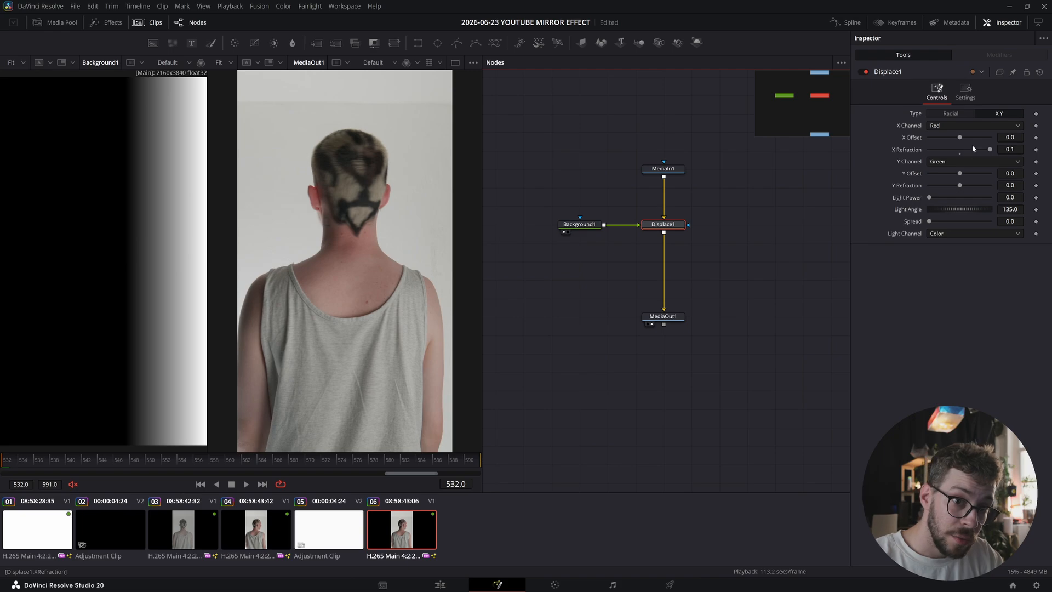
left_click(990, 150)
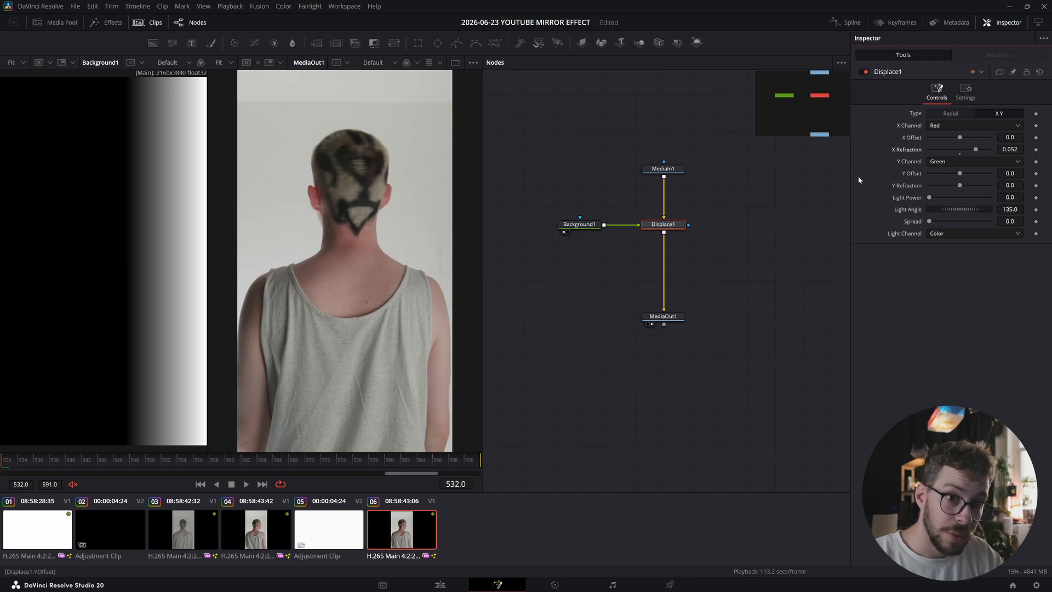
Step: Set the Background gradient to Repeat, with Start X at 0.5 and End X at 0.523, to form thin vertical stripes
left_click(575, 227)
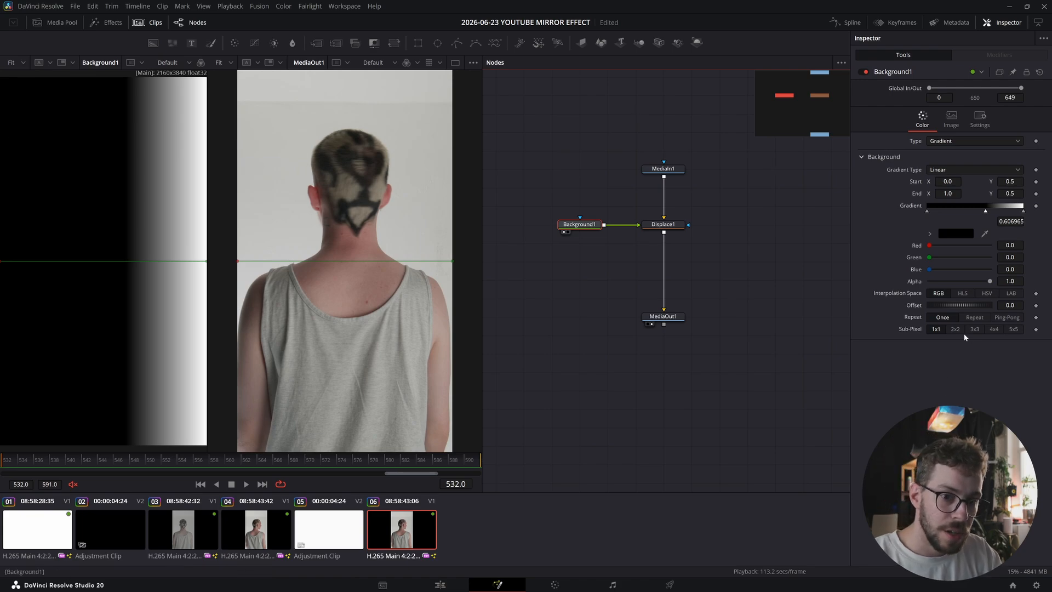
left_click(976, 318)
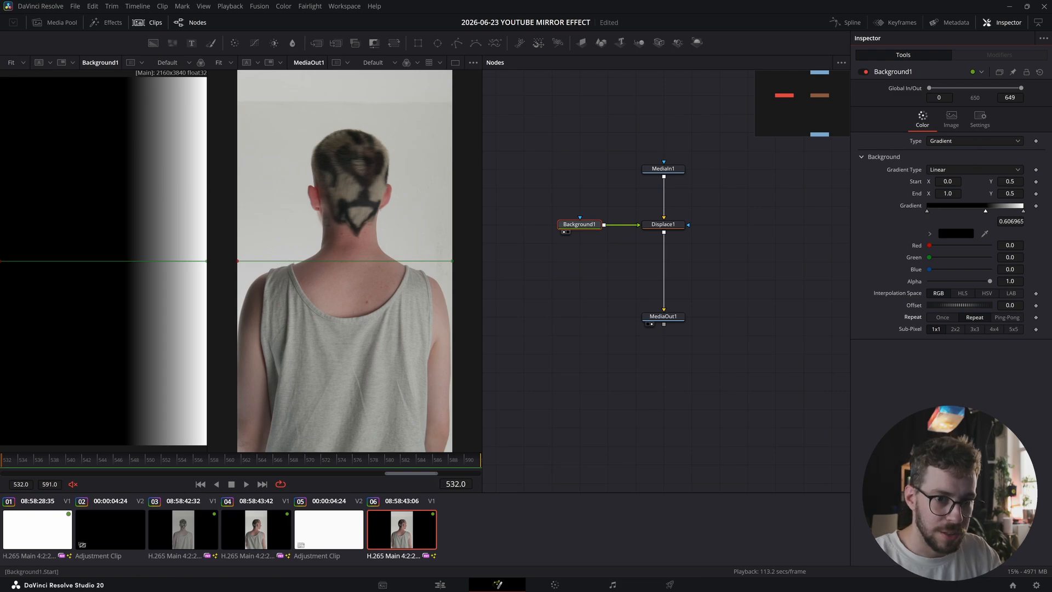
type("0.")
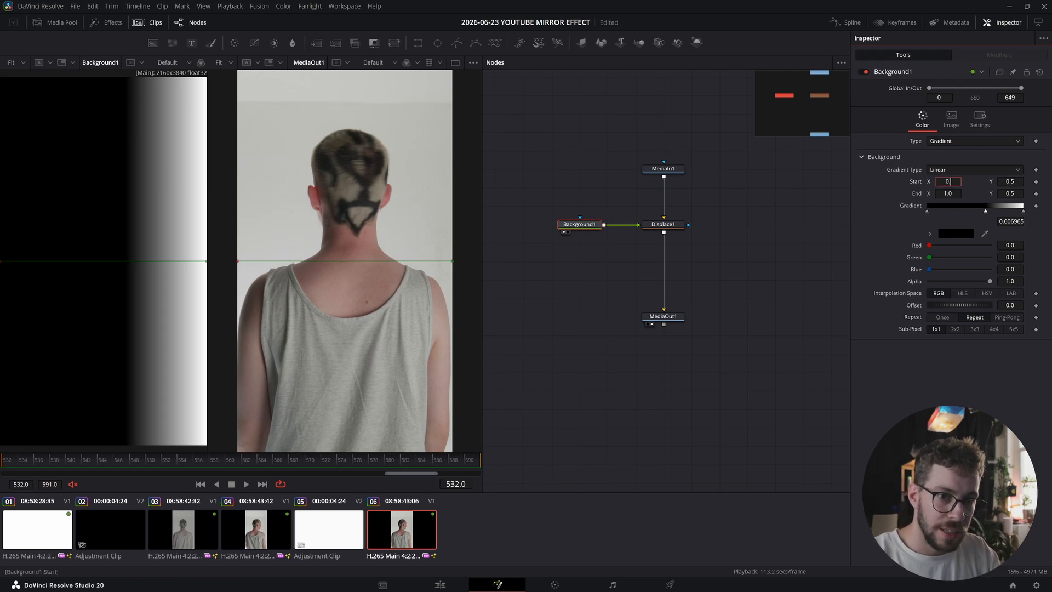
key("Tab")
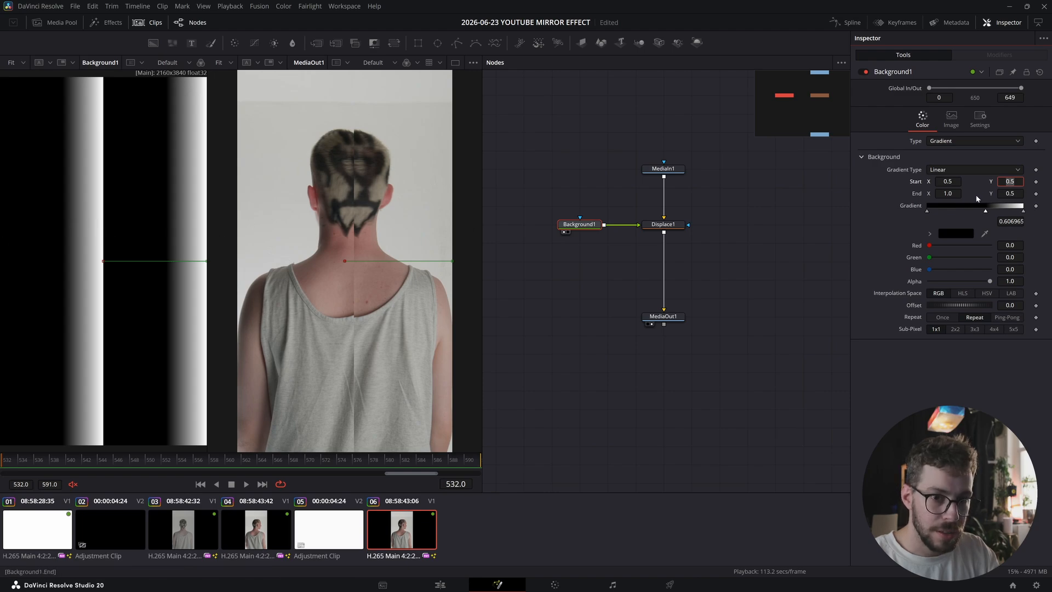
left_click_drag(948, 193, 686, 194)
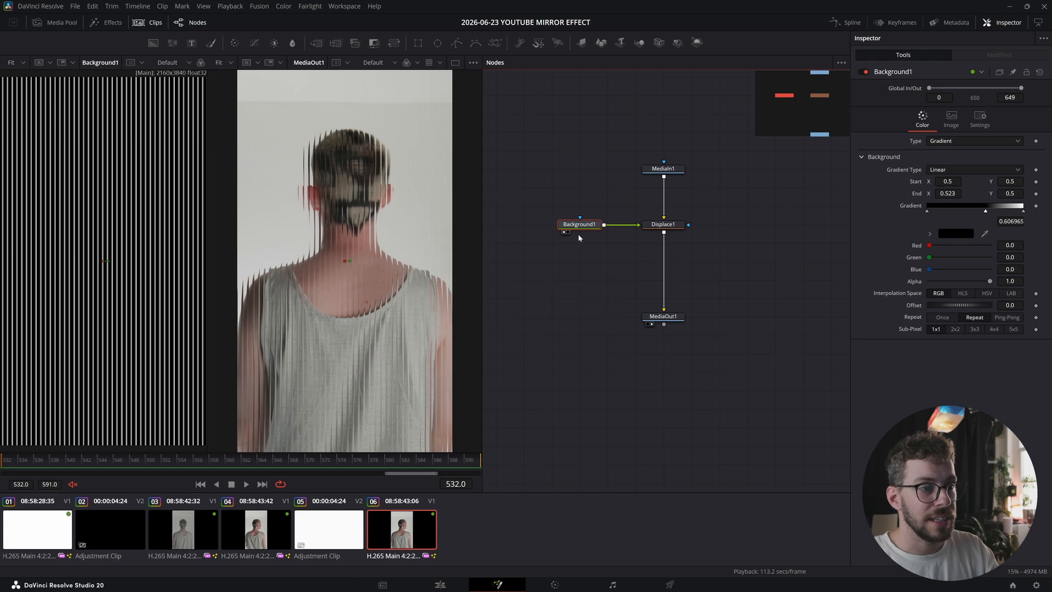
Step: Set the Displace node's Y Refraction to 0.011
left_click(659, 227)
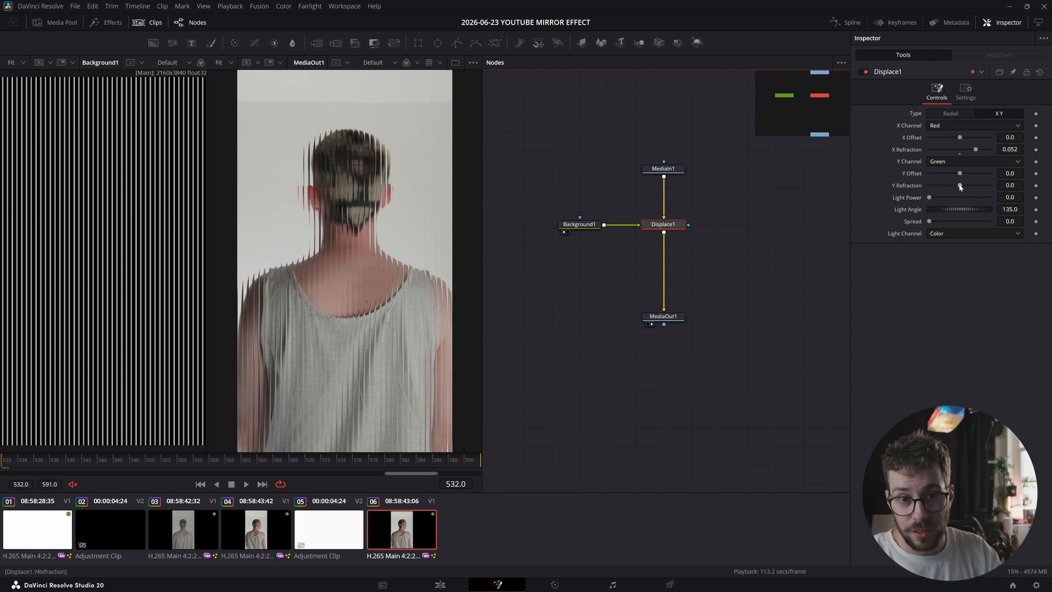
left_click_drag(960, 187, 959, 187)
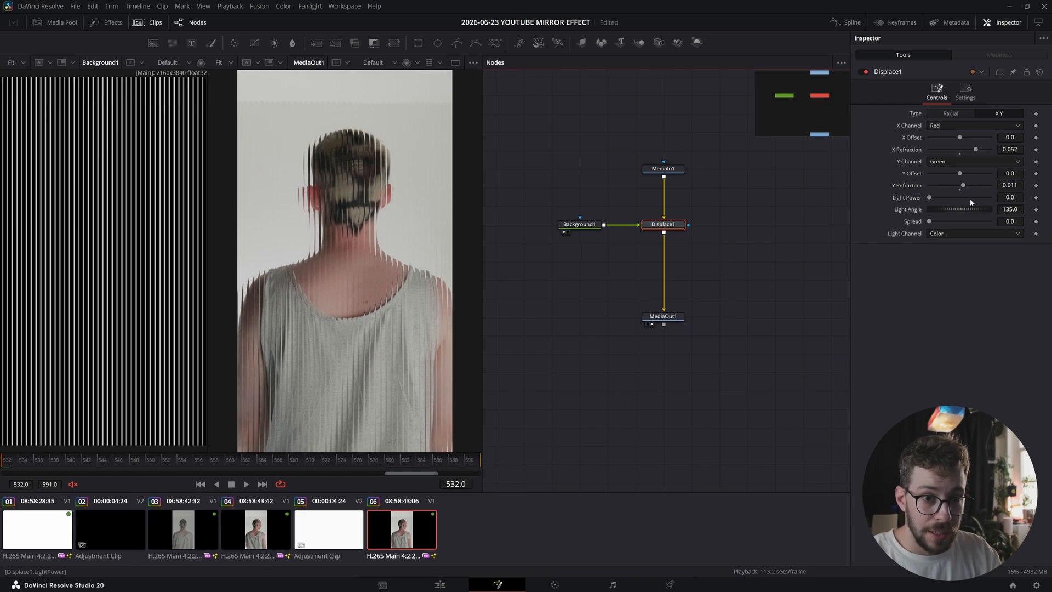
Step: Set the Displace node's Light Power to 0.756 and its Light Angle to 91
mouse_move(931, 199)
left_mouse_down()
mouse_move(965, 199)
mouse_move(945, 200)
left_mouse_up()
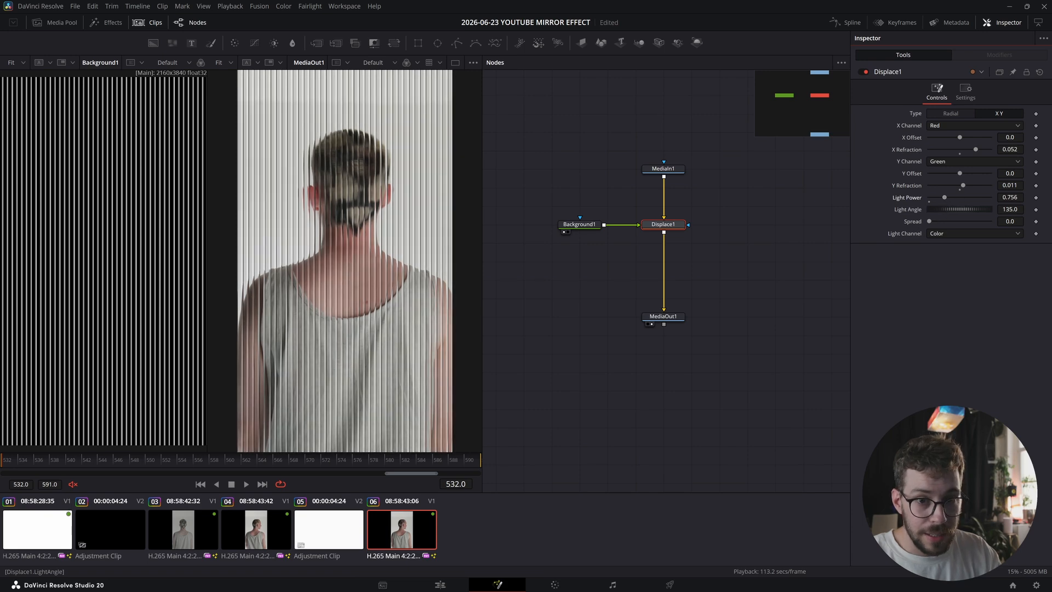
left_click(1018, 210)
key("Tab")
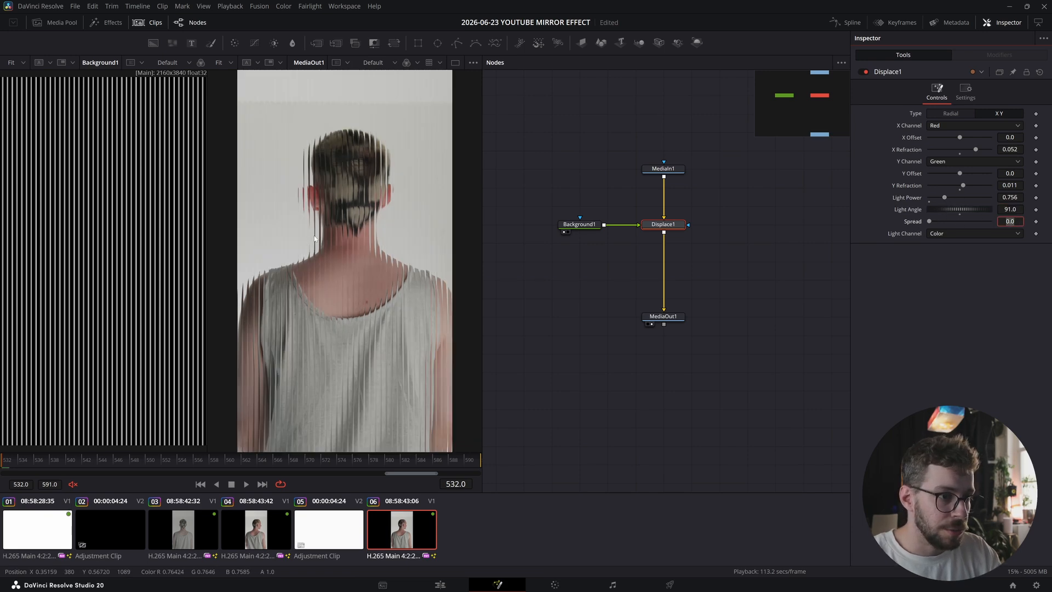
Step: Raise the Displace node's Light Power to 2.15 and set its Light Angle to 98.8, checking the stripes up close
scroll(390, 229, "up", 3)
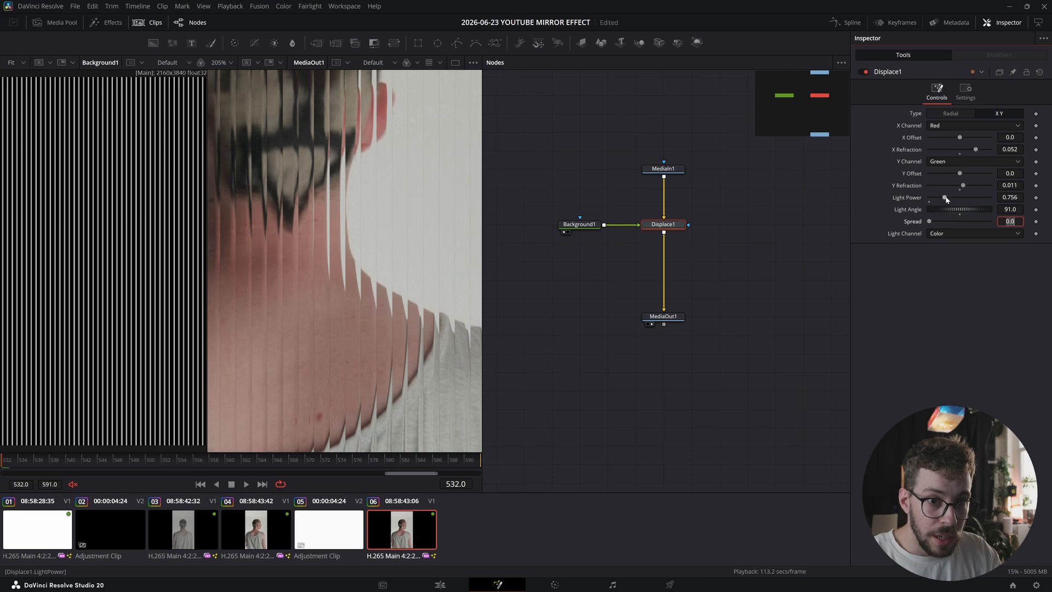
left_click_drag(946, 200, 966, 200)
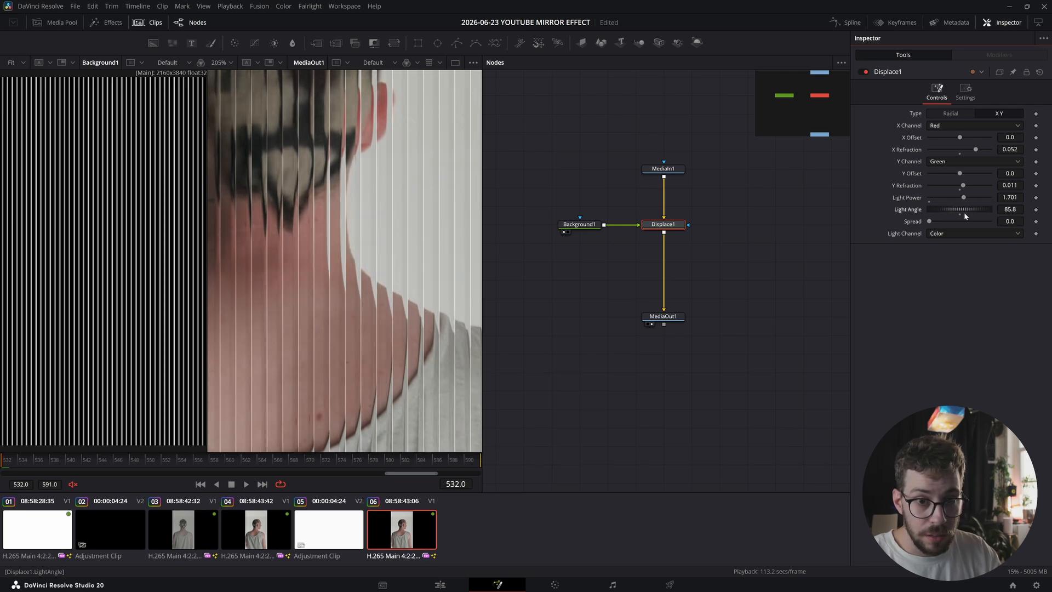
left_click_drag(967, 216, 974, 198)
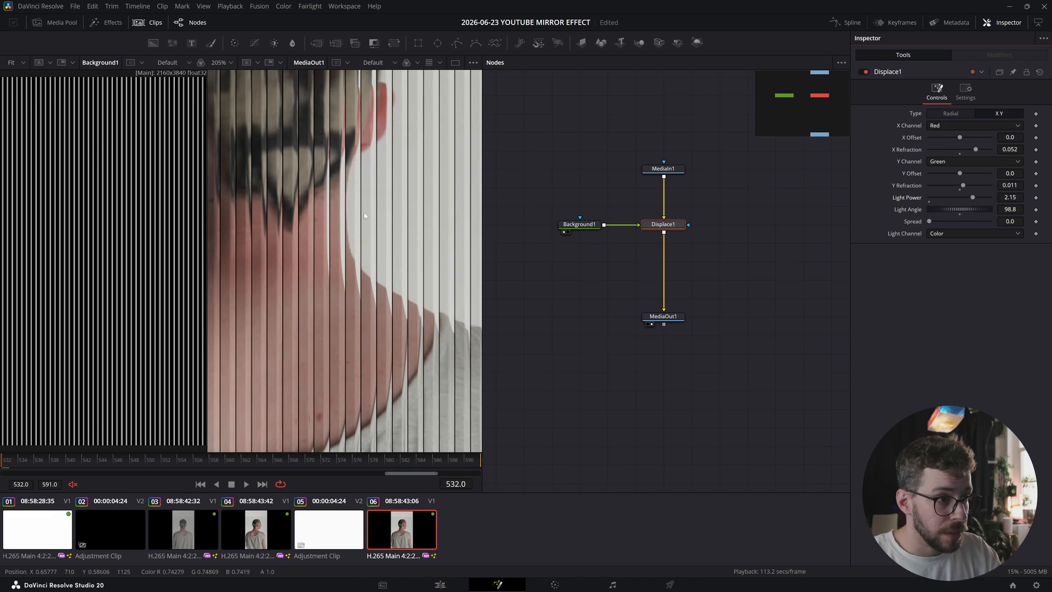
scroll(399, 231, "up", 2)
scroll(390, 257, "down", 4)
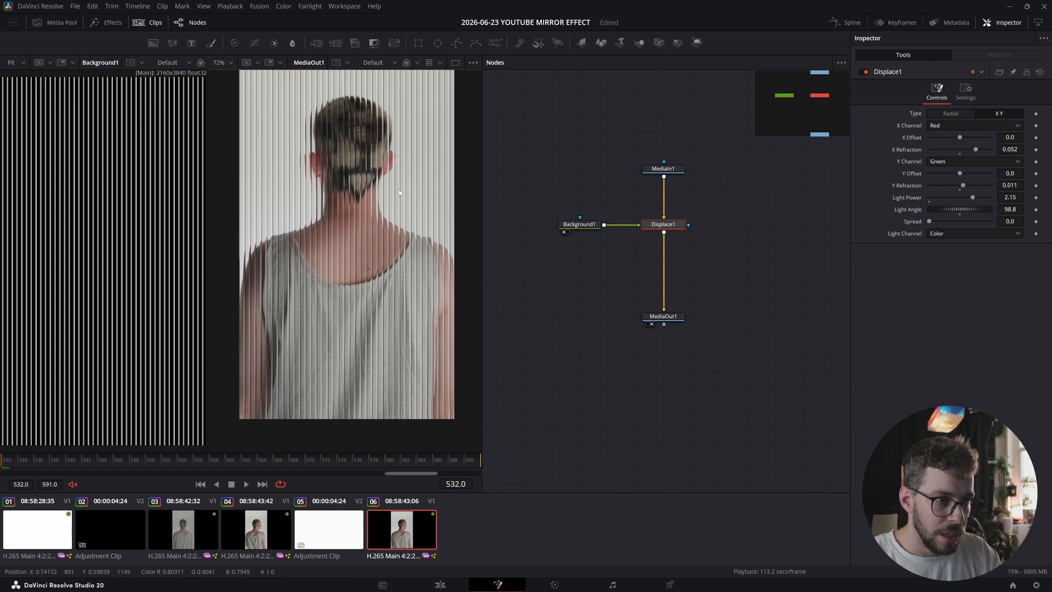
scroll(395, 234, "down", 1)
scroll(395, 235, "up", 1)
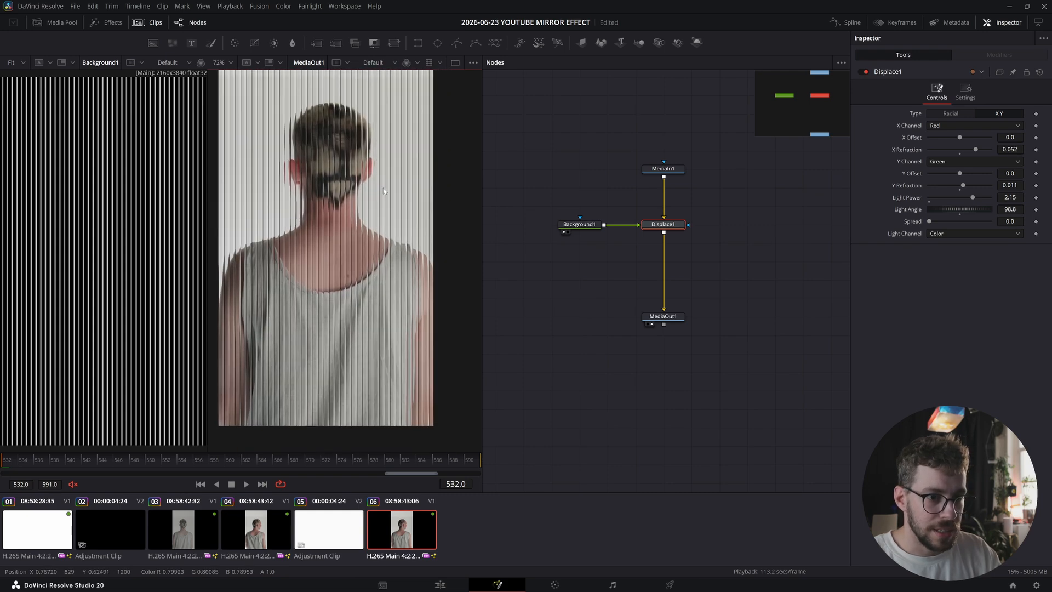
Step: Set the Displace node's Light Power to 0
left_click(1014, 197)
type("0")
key("Return")
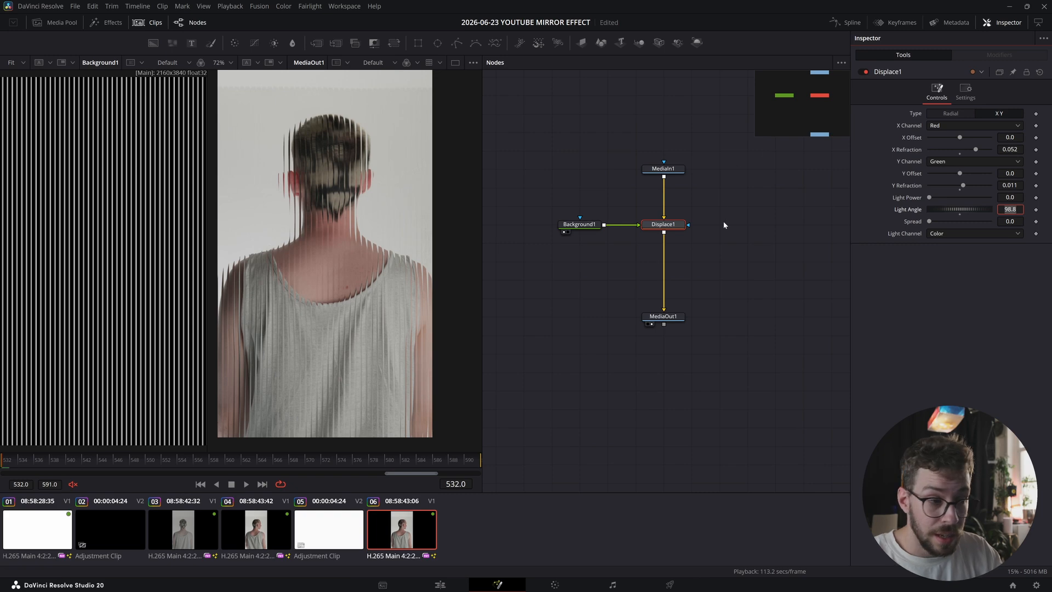
Step: Duplicate the Displace node beside the original and connect the Background node to the copy's foreground input
left_click(680, 227)
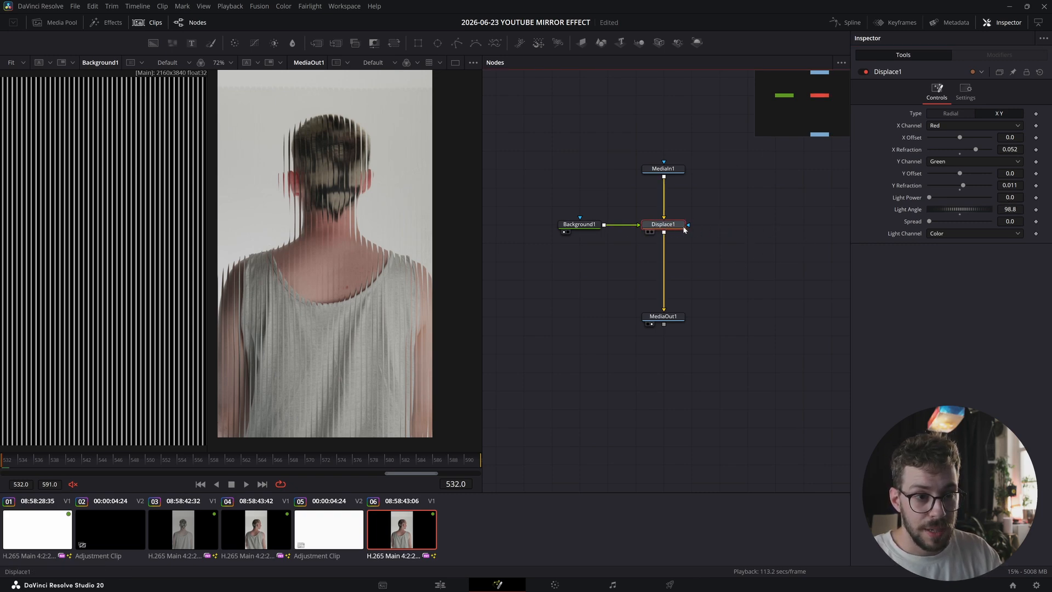
key("ctrl+v")
left_click_drag(721, 226, 749, 227)
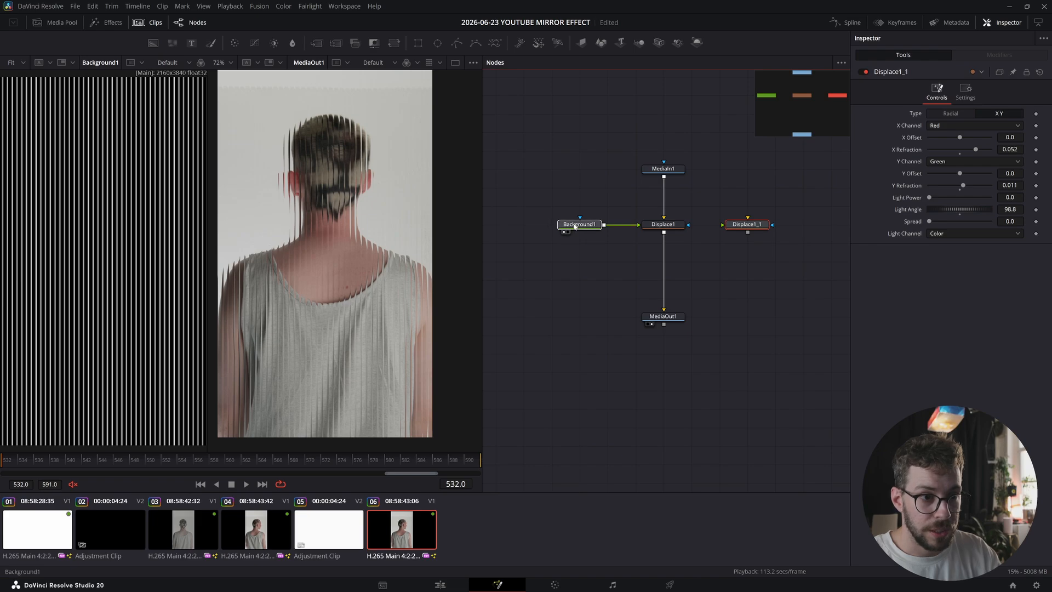
left_click_drag(573, 225, 735, 228)
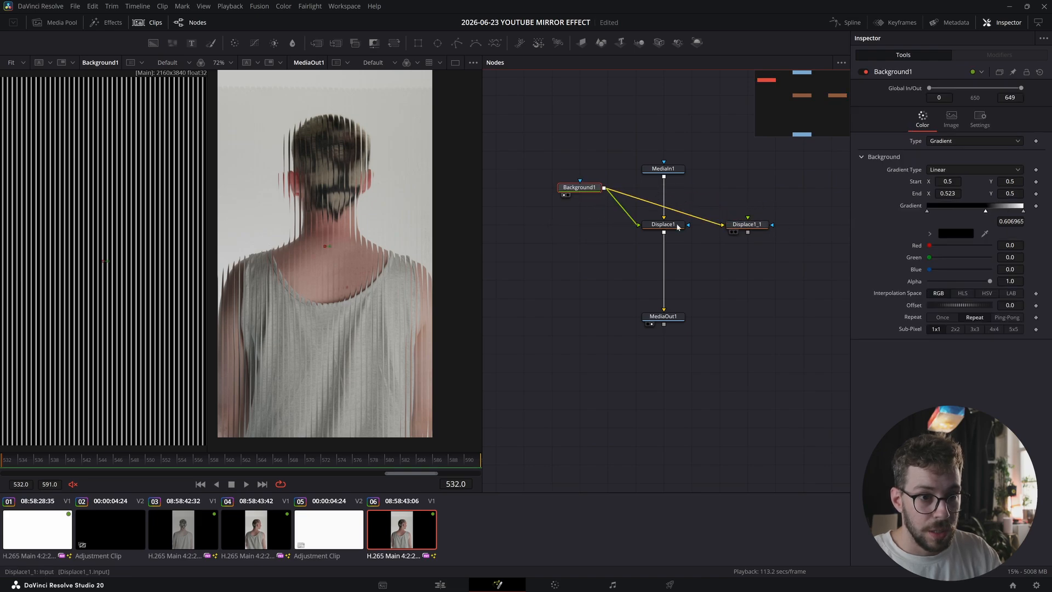
left_click(743, 227)
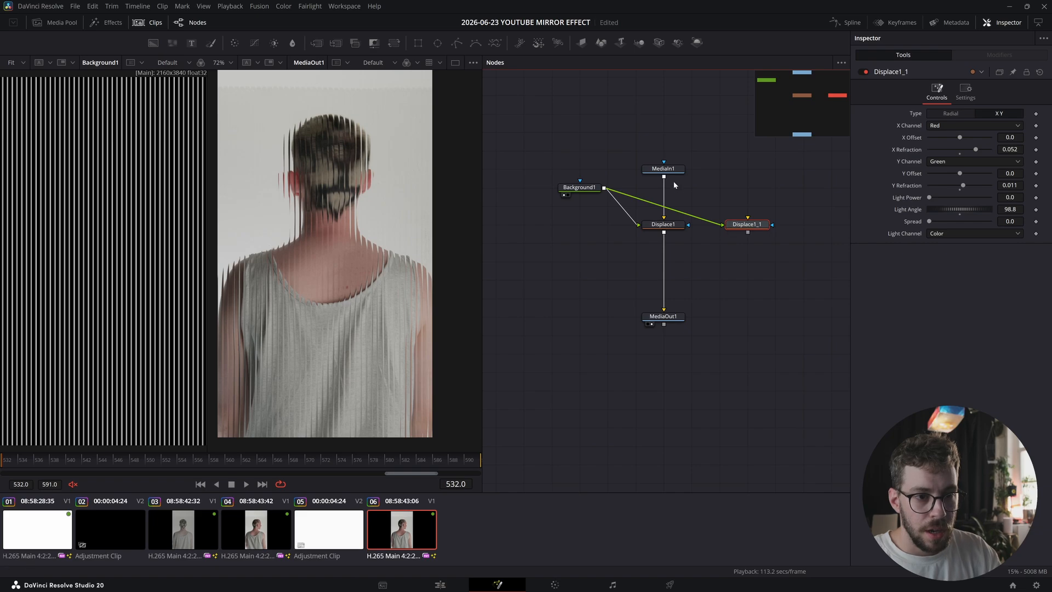
Step: Feed MediaIn1 into the duplicated Displace node, add a Merge node after the original Displace, and connect the duplicate as the Merge's foreground
left_click_drag(663, 176, 747, 222)
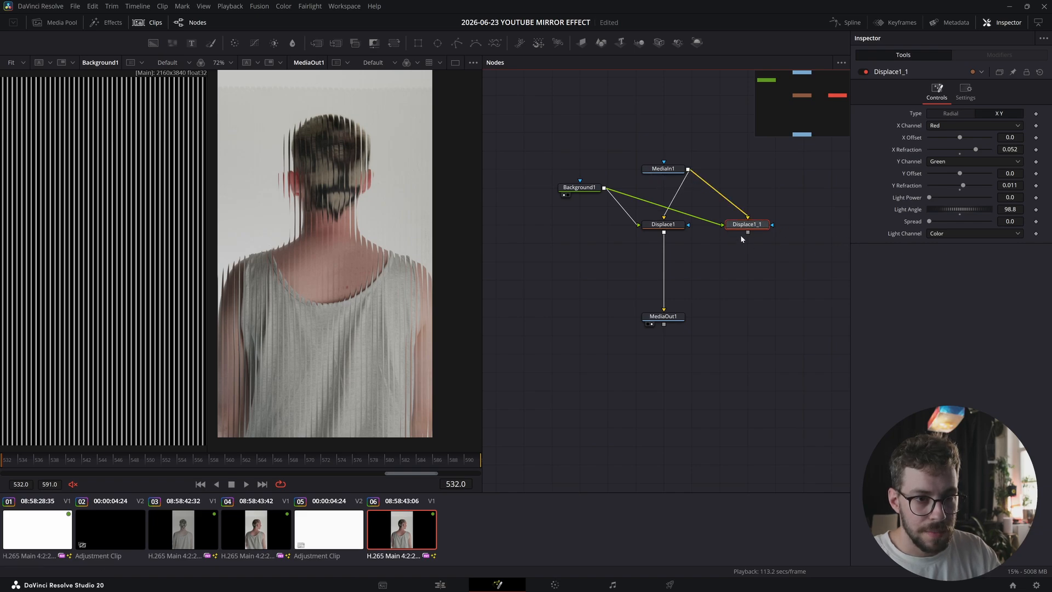
left_click(678, 226)
key("shift+space")
type("BACK")
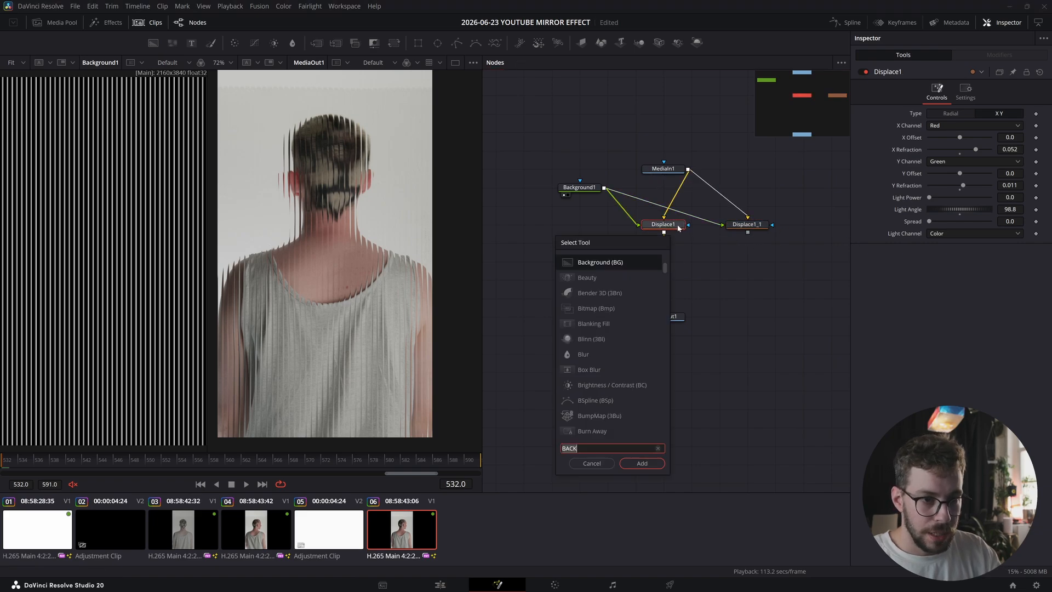
type("MERGE")
key("Return")
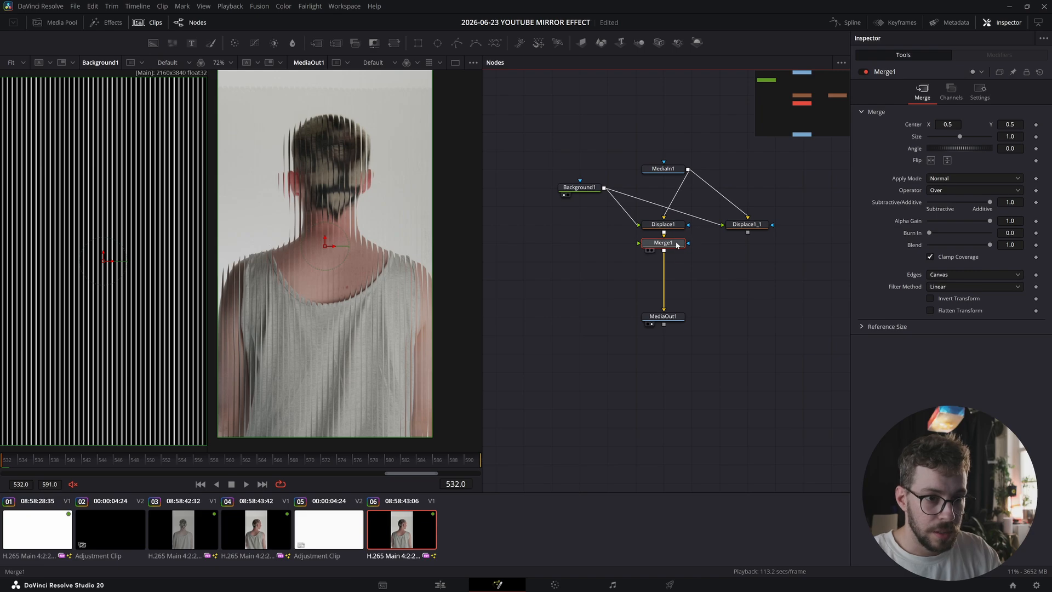
left_click_drag(663, 242, 663, 261)
left_click_drag(748, 232, 650, 262)
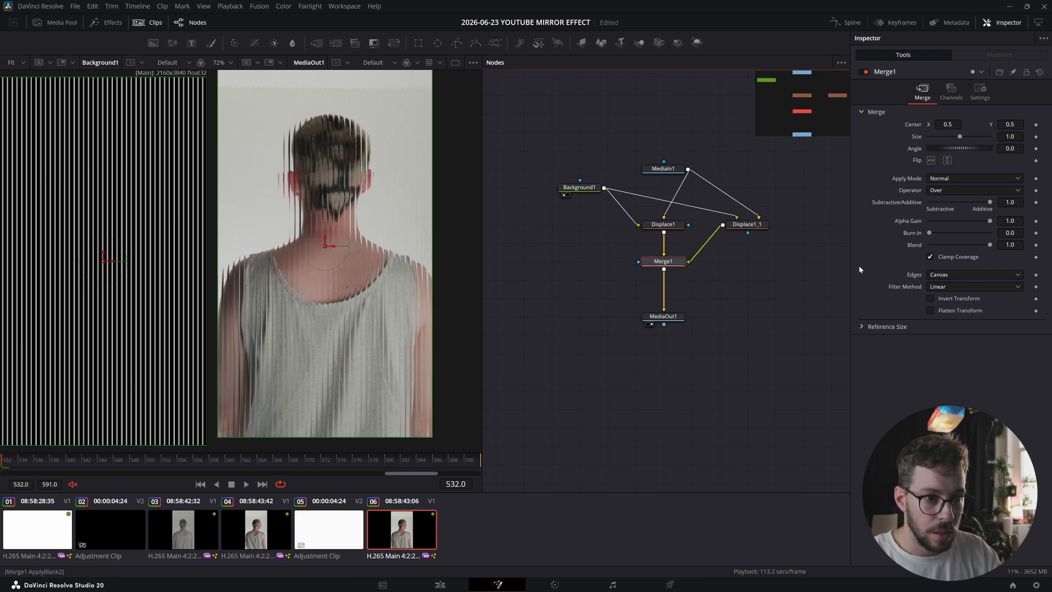
Step: Try the Screen apply mode on the Merge node
left_click(971, 178)
key("Down")
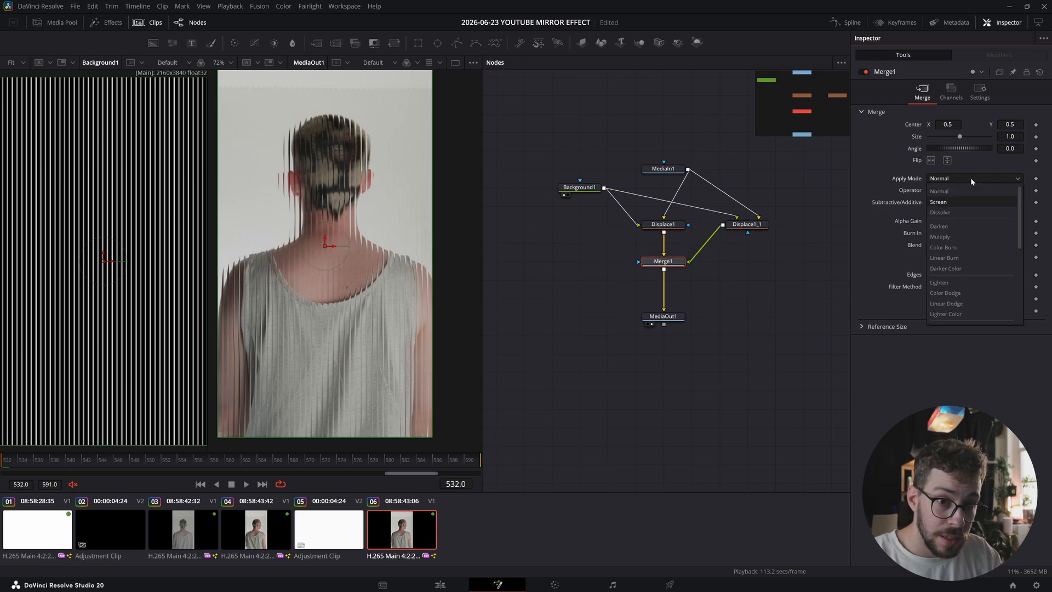
key("Return")
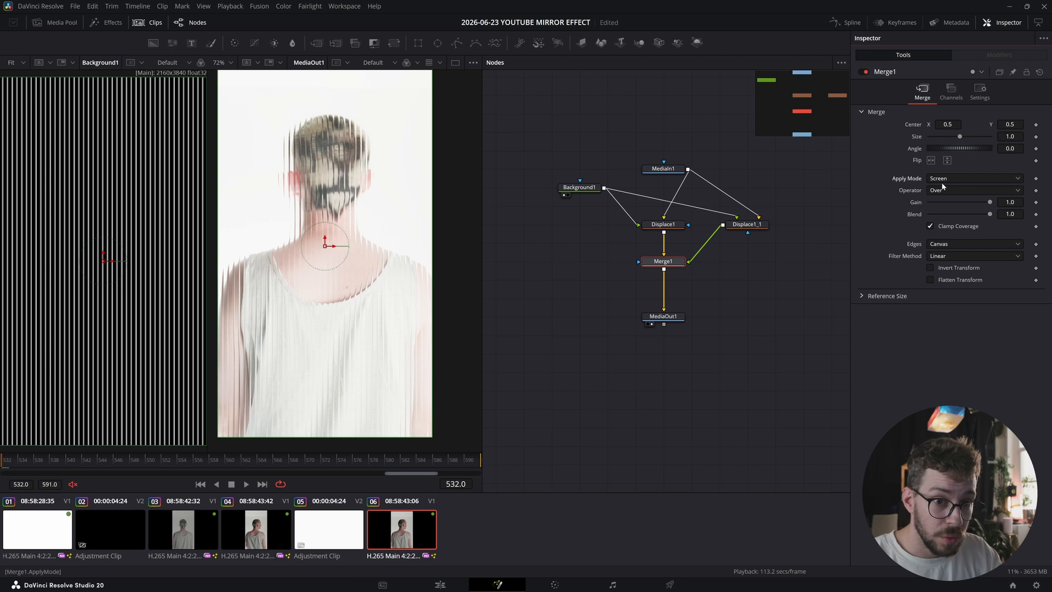
Step: Set the Merge node's Apply Mode to Lighten
left_click(968, 177)
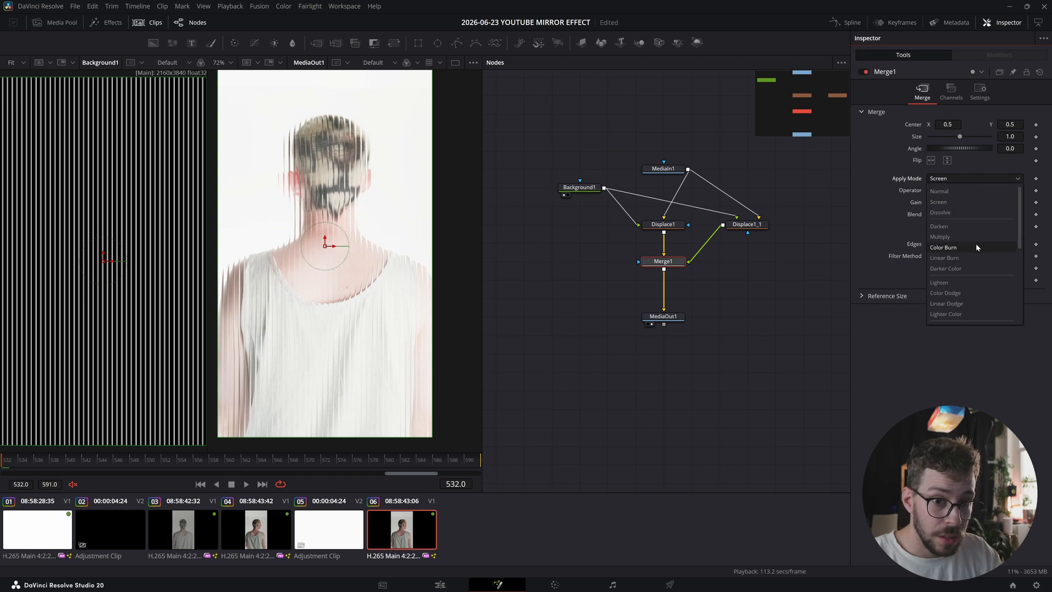
left_click(964, 282)
left_click(746, 225)
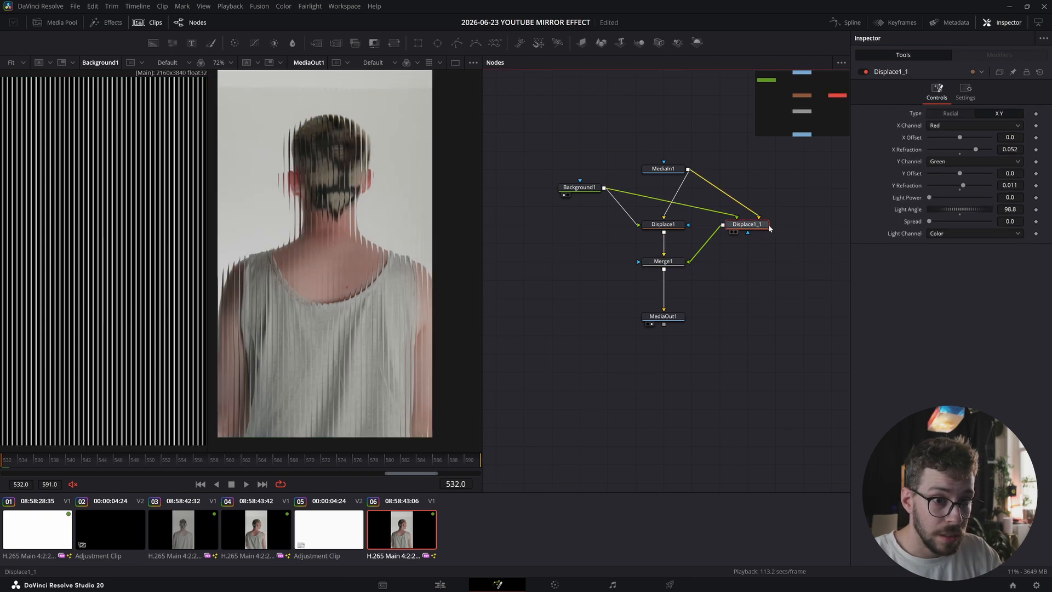
left_click(650, 261)
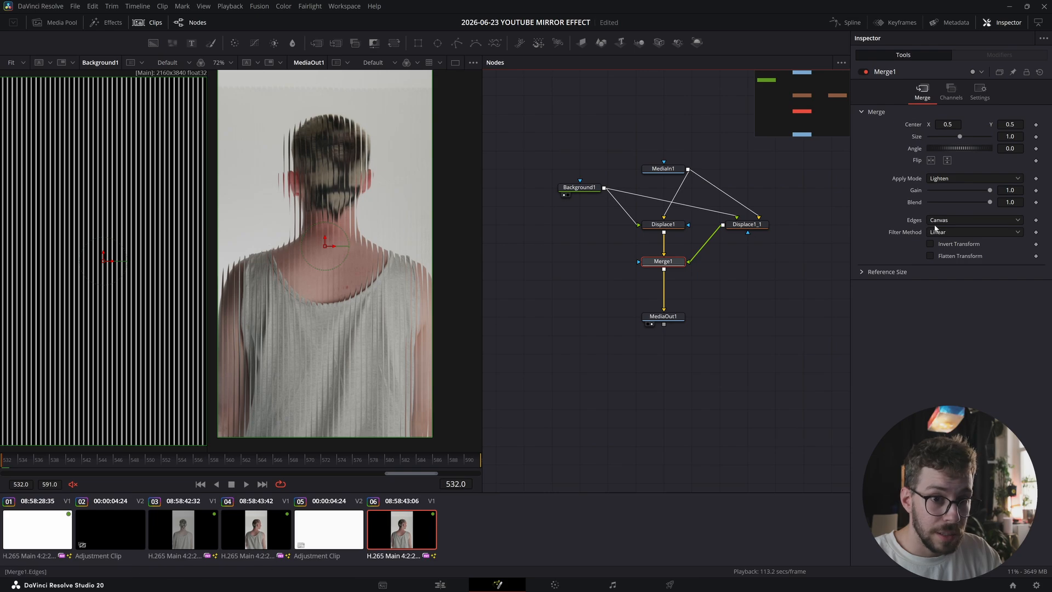
Step: Set the duplicated Displace node's Light Power to 1.11 and inspect the lit stripes up close
left_click(746, 225)
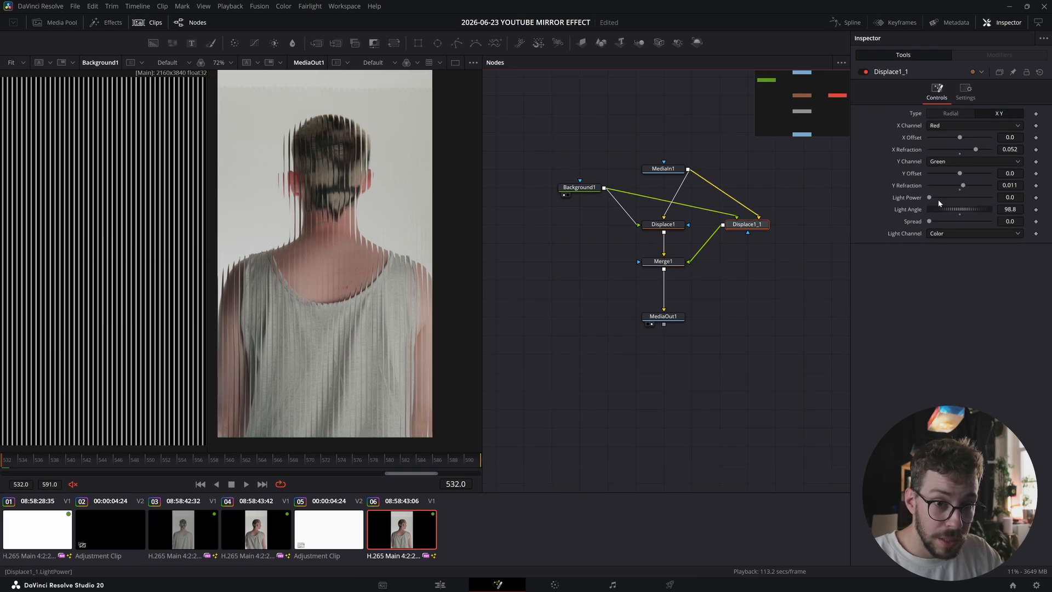
scroll(347, 247, "up", 6)
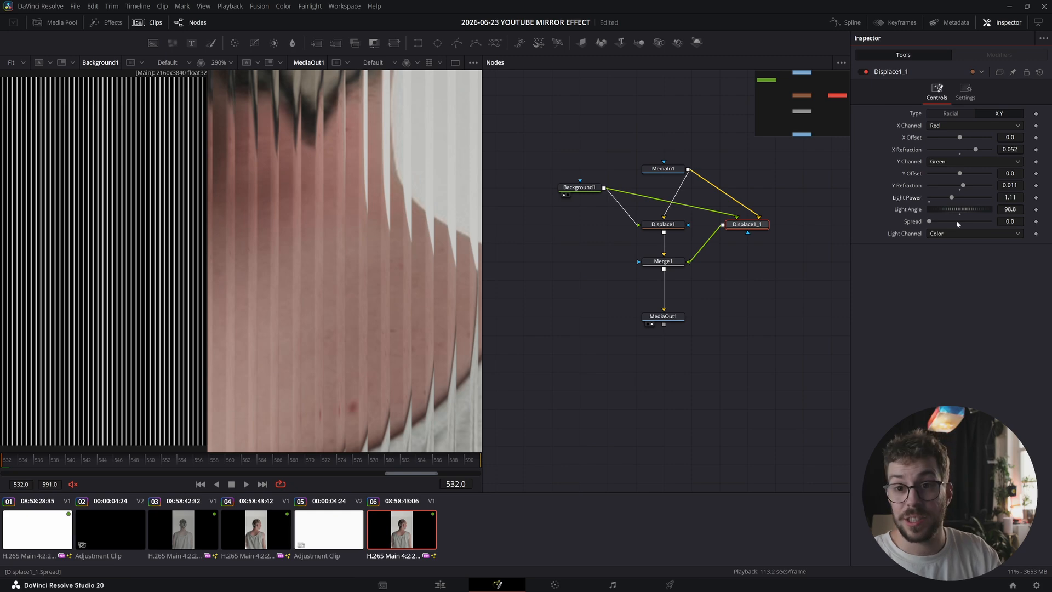
scroll(379, 246, "down", 6)
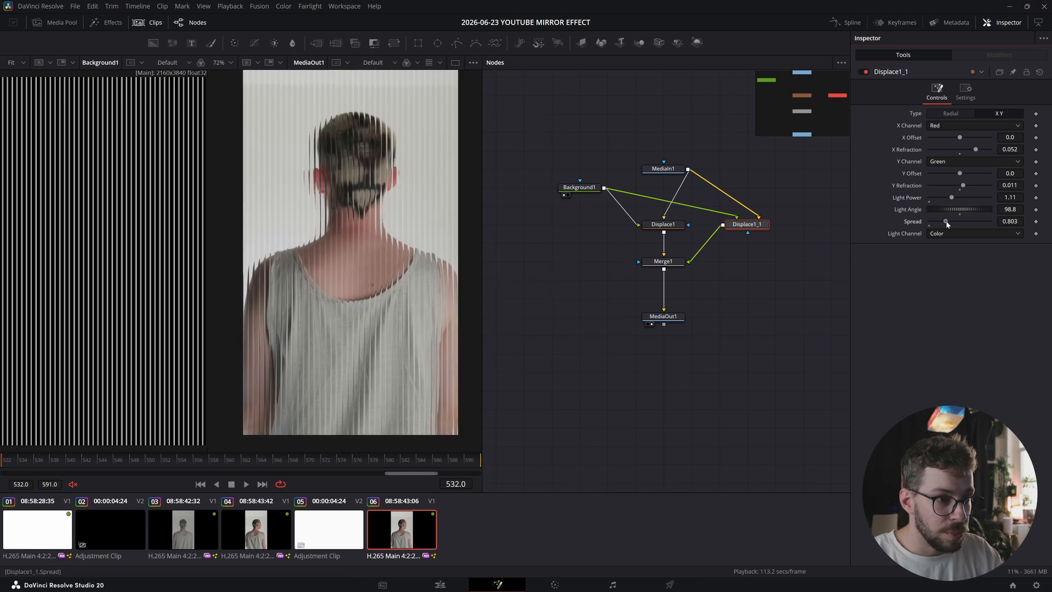
left_click(665, 265)
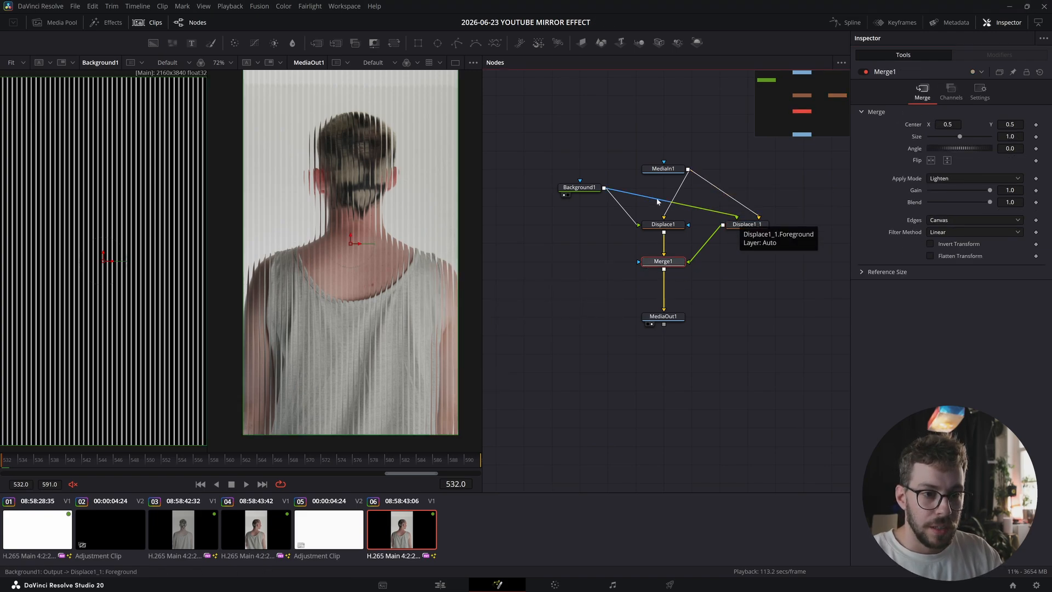
Step: Add pipe routers to the MediaIn1 and Background1 connections leading to the duplicated Displace node and straighten both lines
left_click(727, 196, "alt")
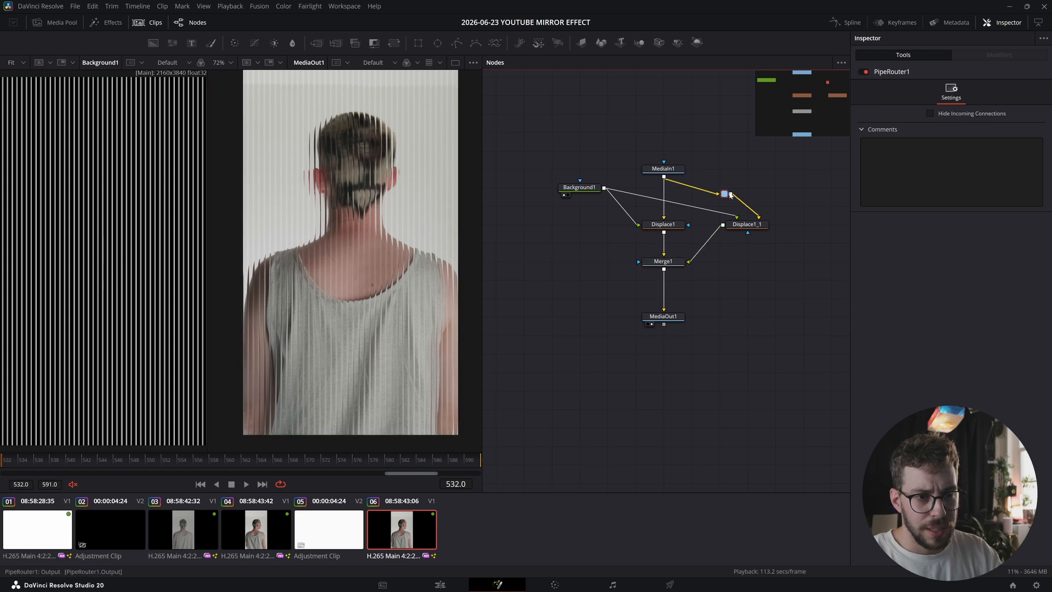
left_click_drag(727, 196, 749, 170)
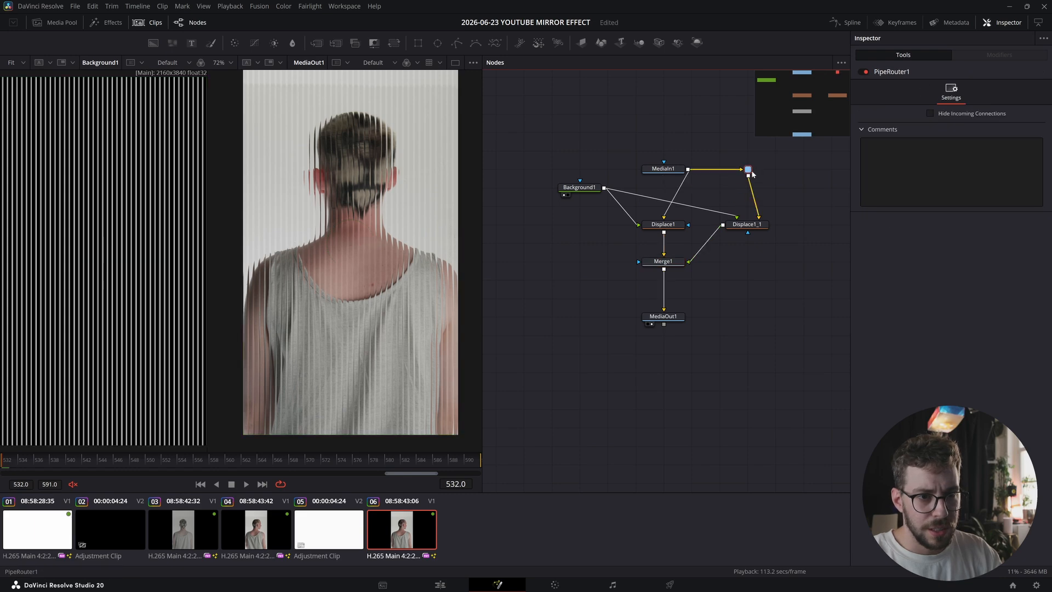
left_click(657, 203, "alt")
left_click_drag(656, 203, 727, 195)
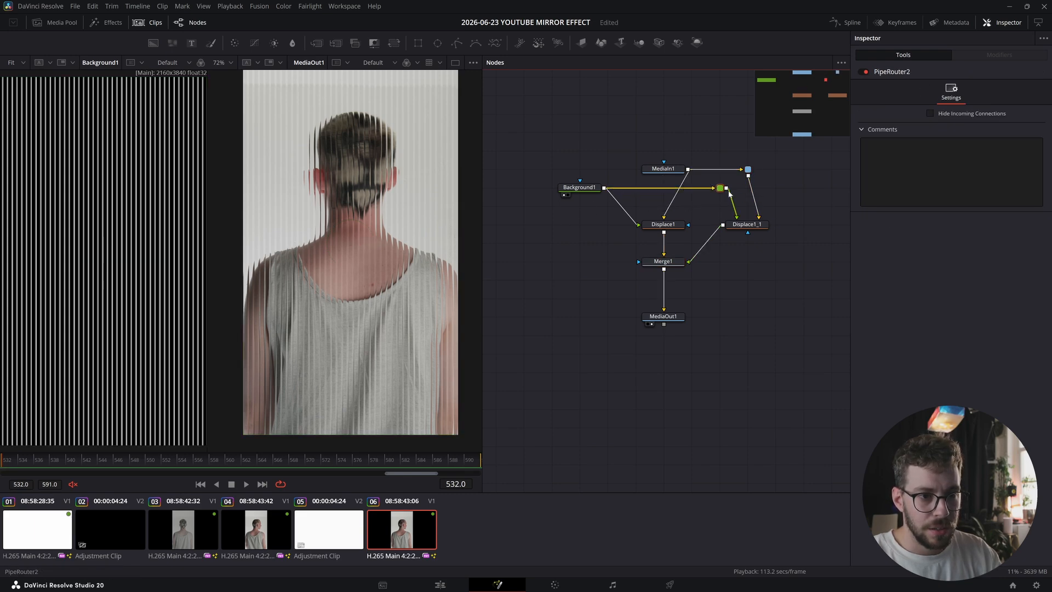
Step: Move Background1 closer to the main node chain and align the duplicated Displace node level with the Merge node
left_click_drag(573, 188, 610, 191)
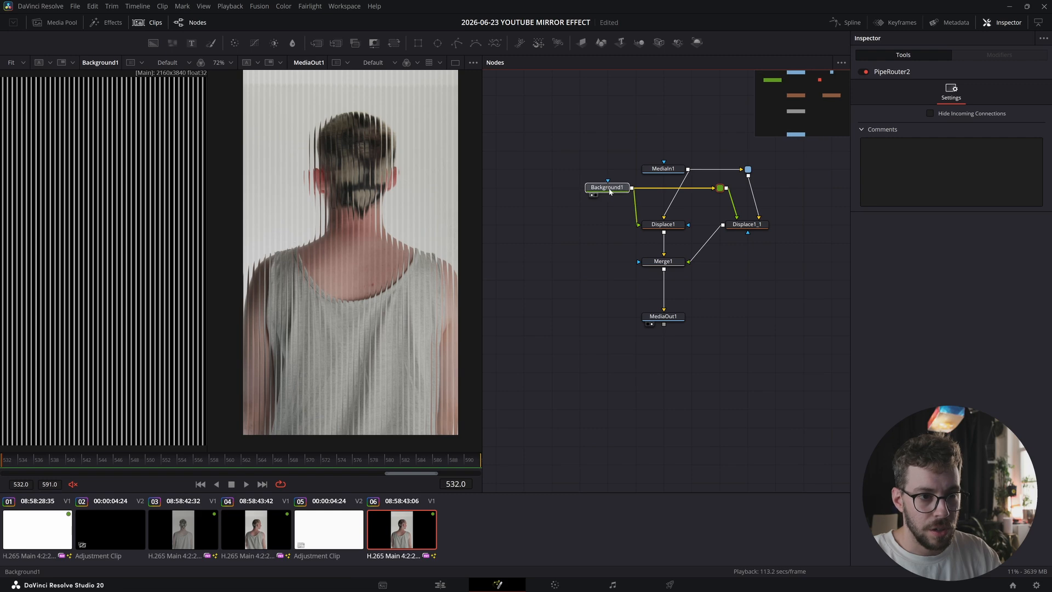
left_click(606, 189)
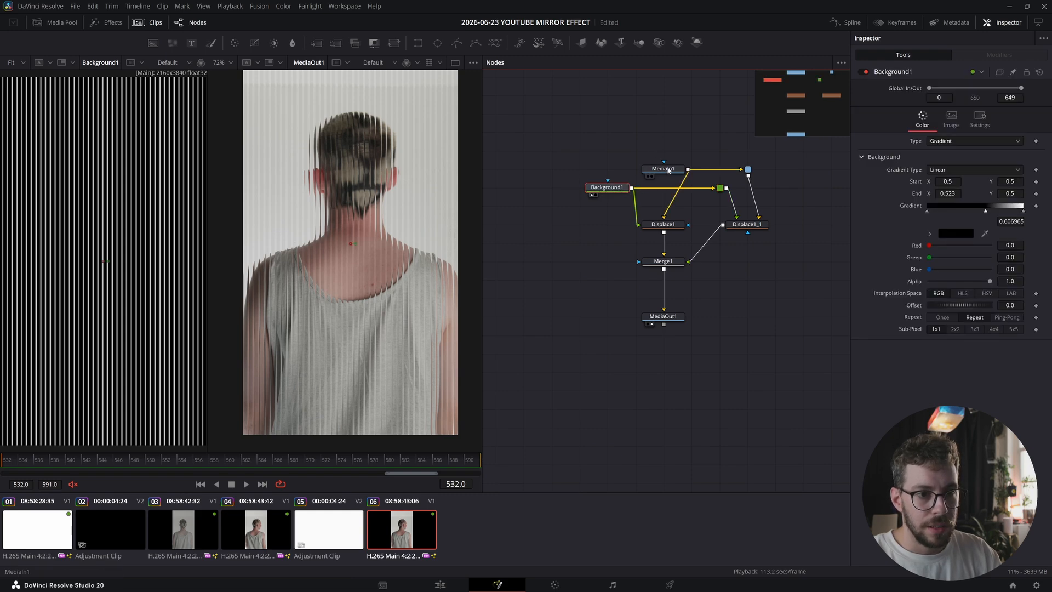
left_click(663, 169)
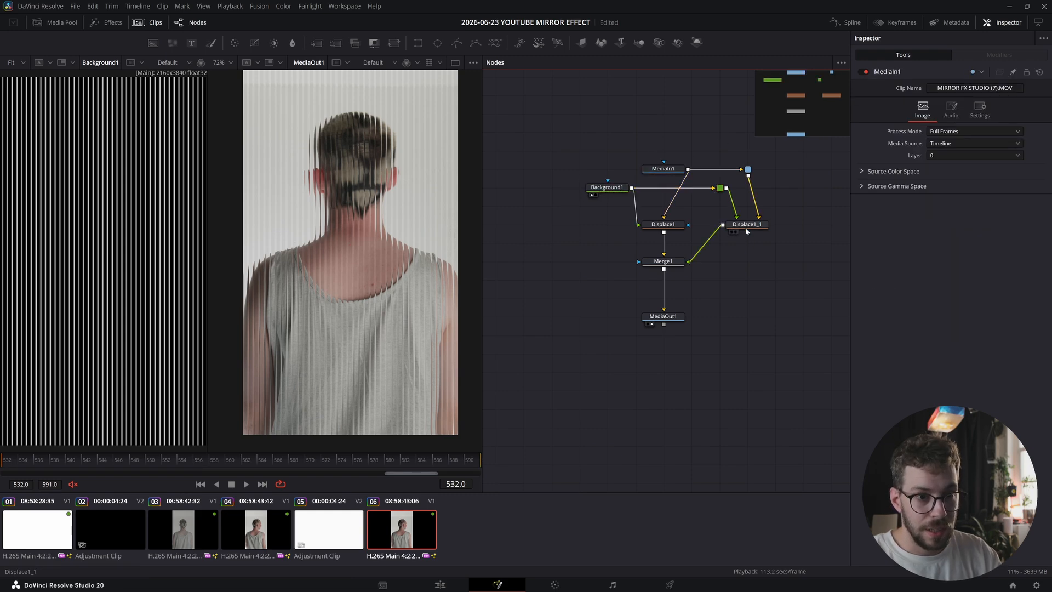
left_click_drag(745, 226, 747, 261)
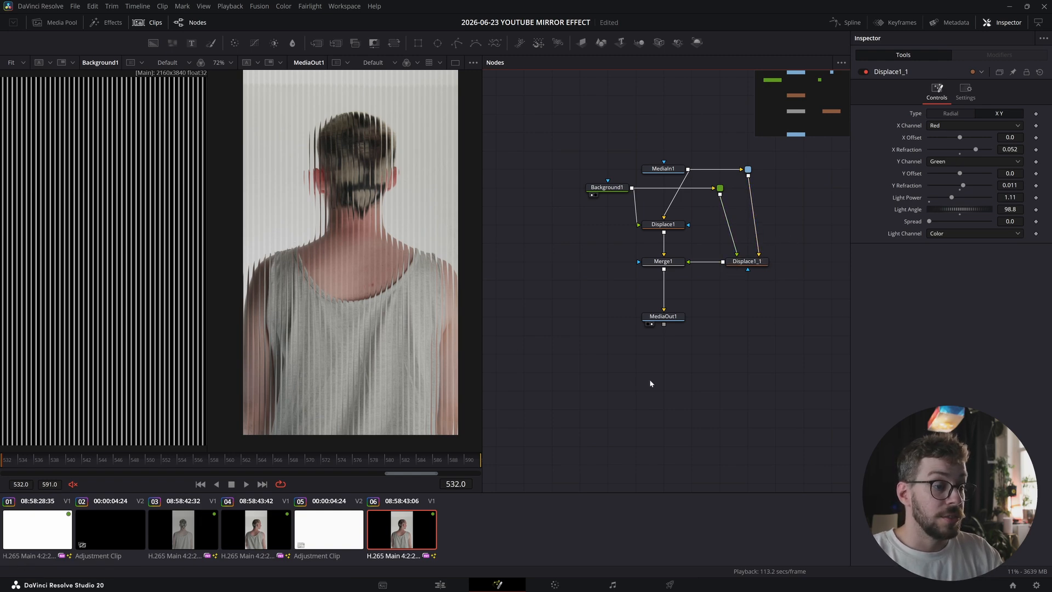
Step: Display MediaIn1 in the first Fusion viewer, and move the CST node toward the middle of the Color page's node graph
left_click(663, 169)
key("1")
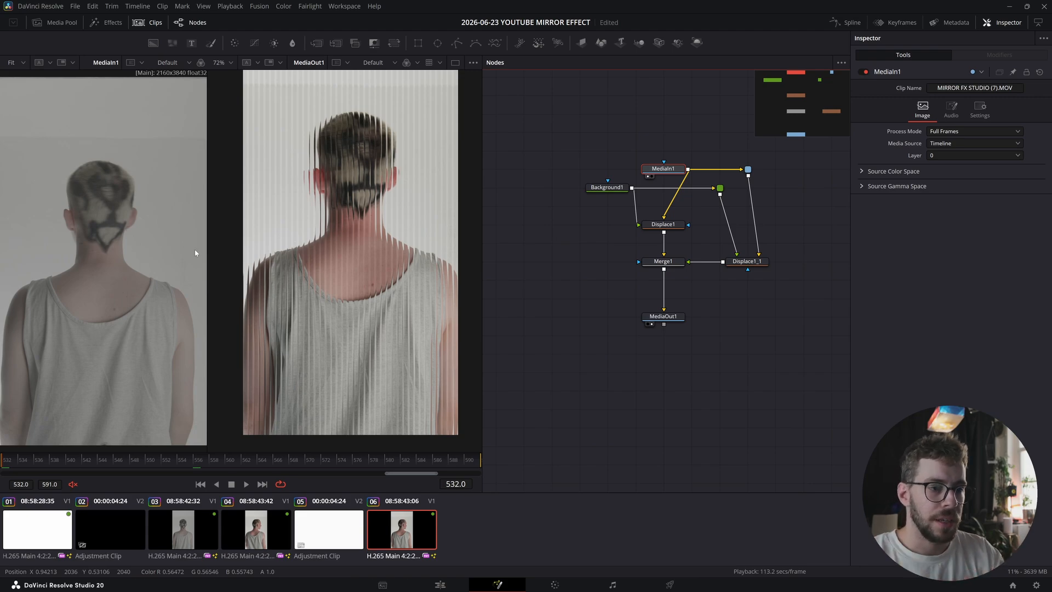
left_click(564, 586)
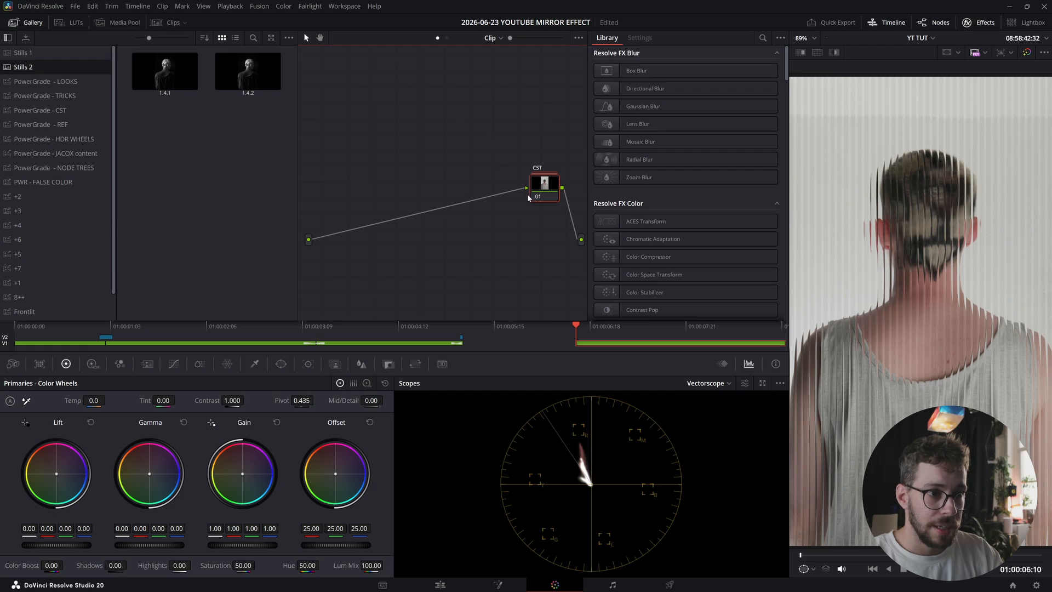
left_click_drag(531, 195, 468, 210)
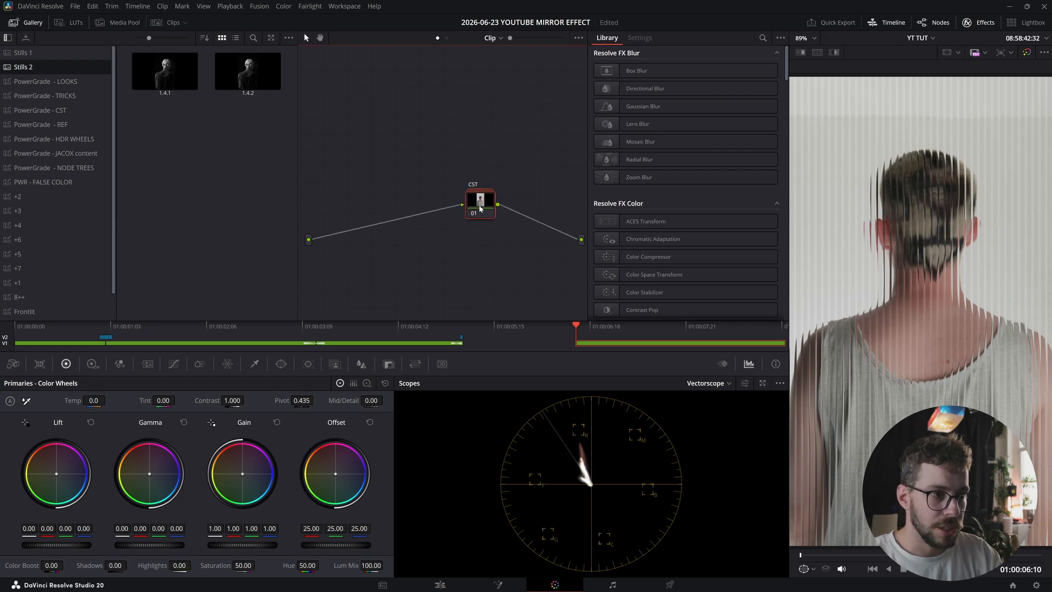
Step: Apply the grade from still 1.4.2 to the clip, look over its nodes, and switch the scope to Waveform
left_click(247, 71)
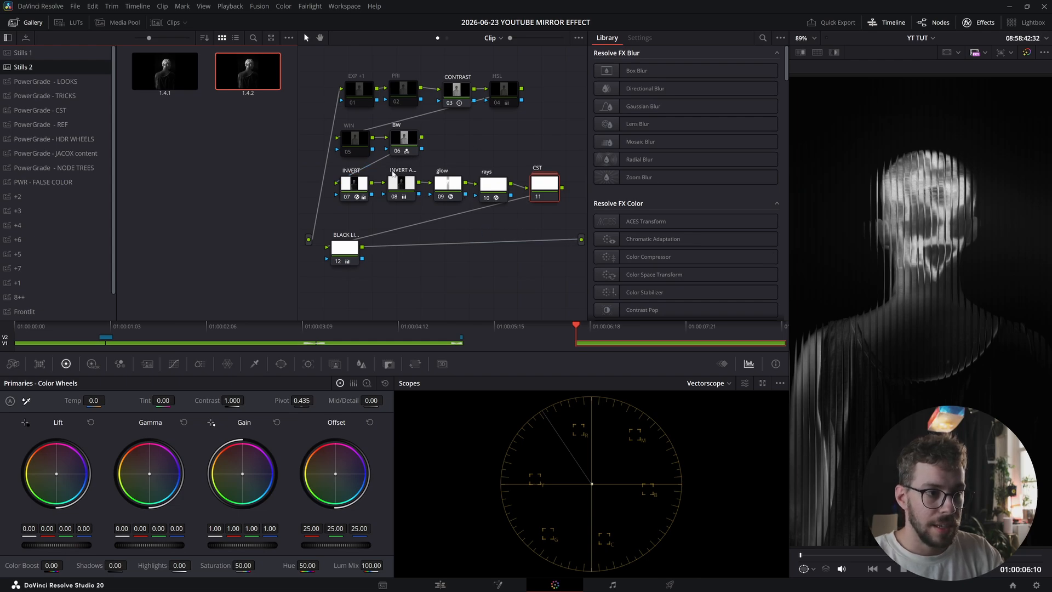
left_click(407, 184)
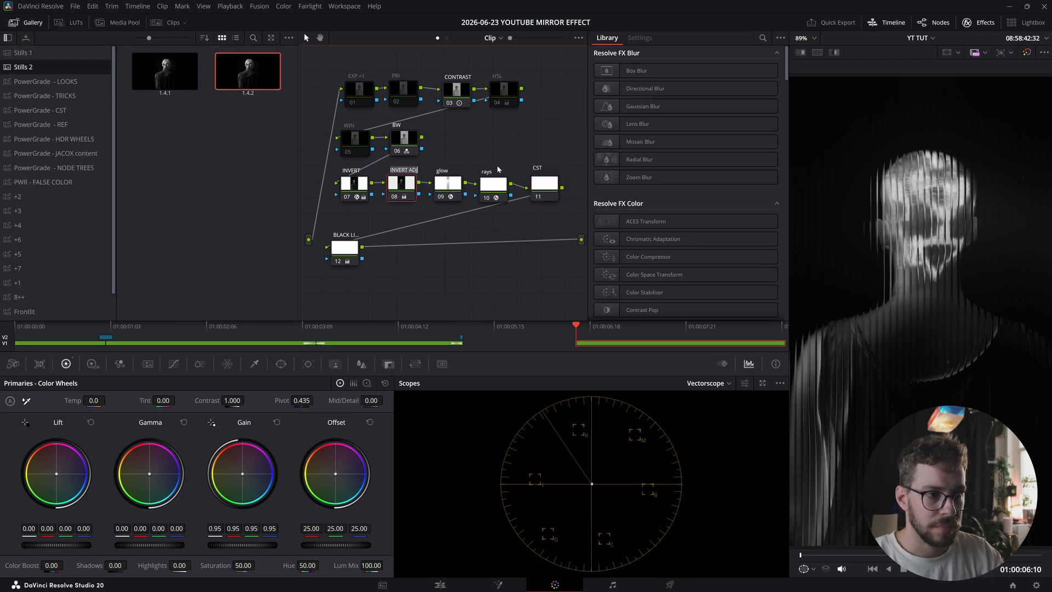
left_click(520, 147)
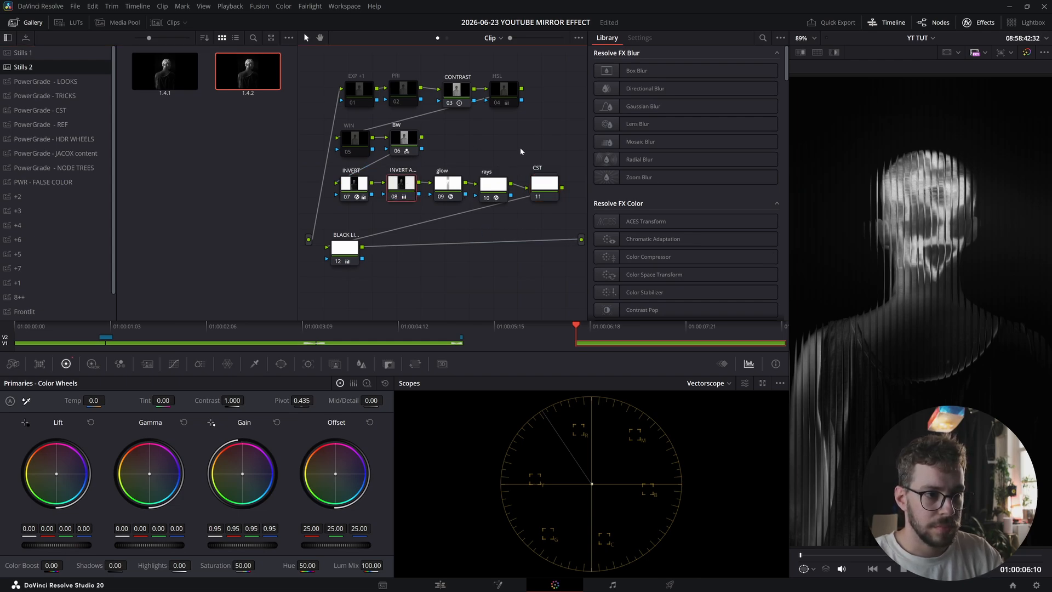
left_click(345, 249)
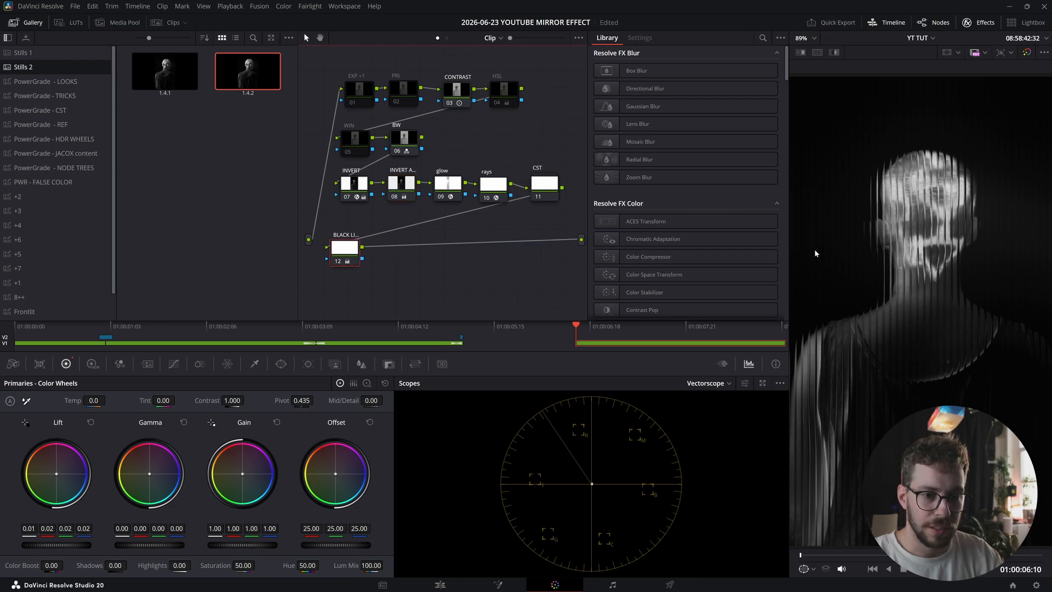
left_click(727, 383)
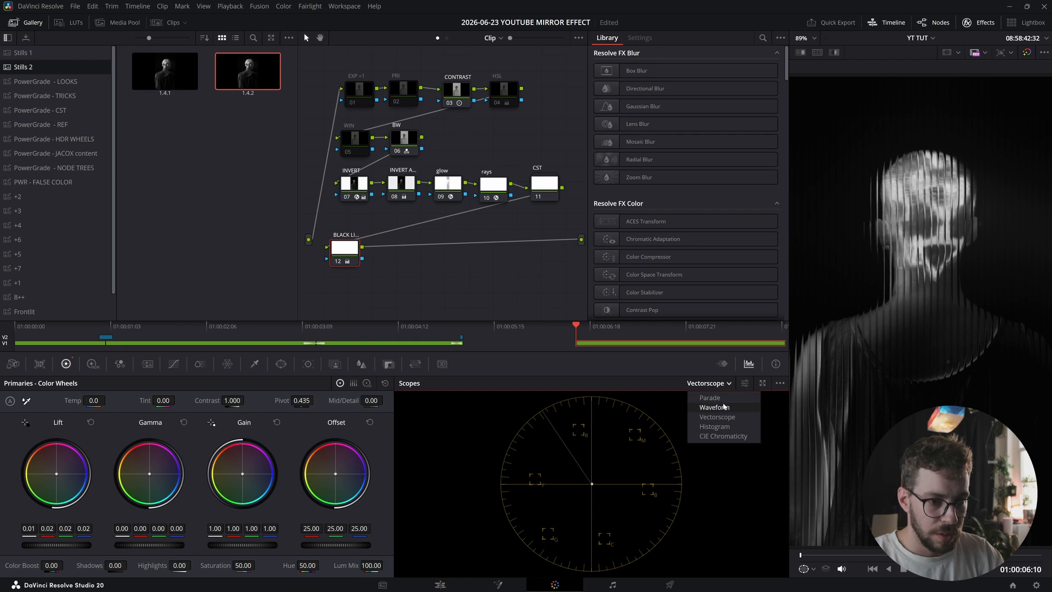
left_click(724, 408)
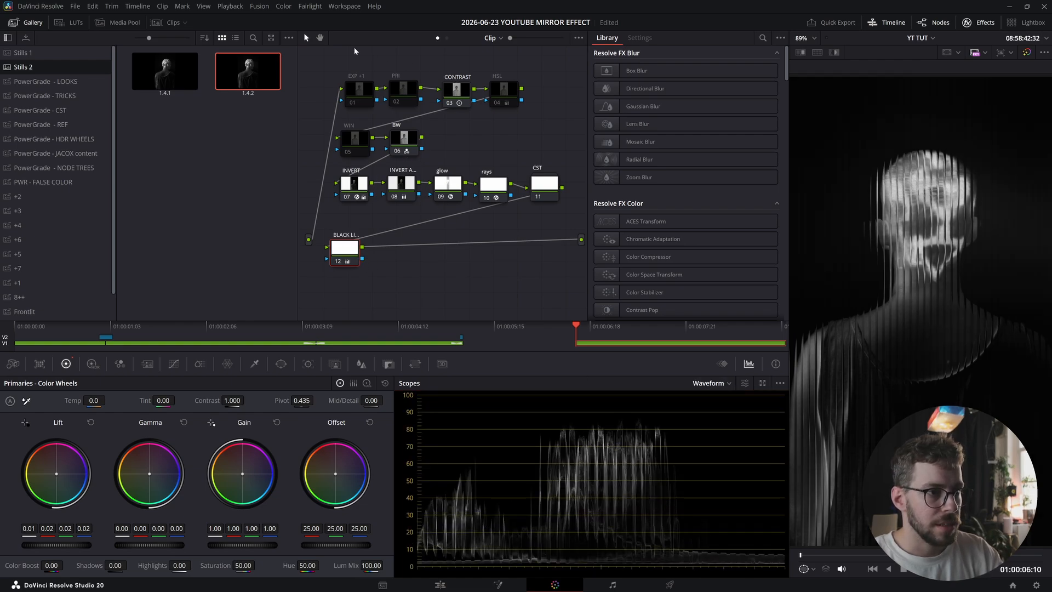
Step: Delete all nodes of the applied grade except the CST node
left_click_drag(335, 71, 498, 288)
key("Delete")
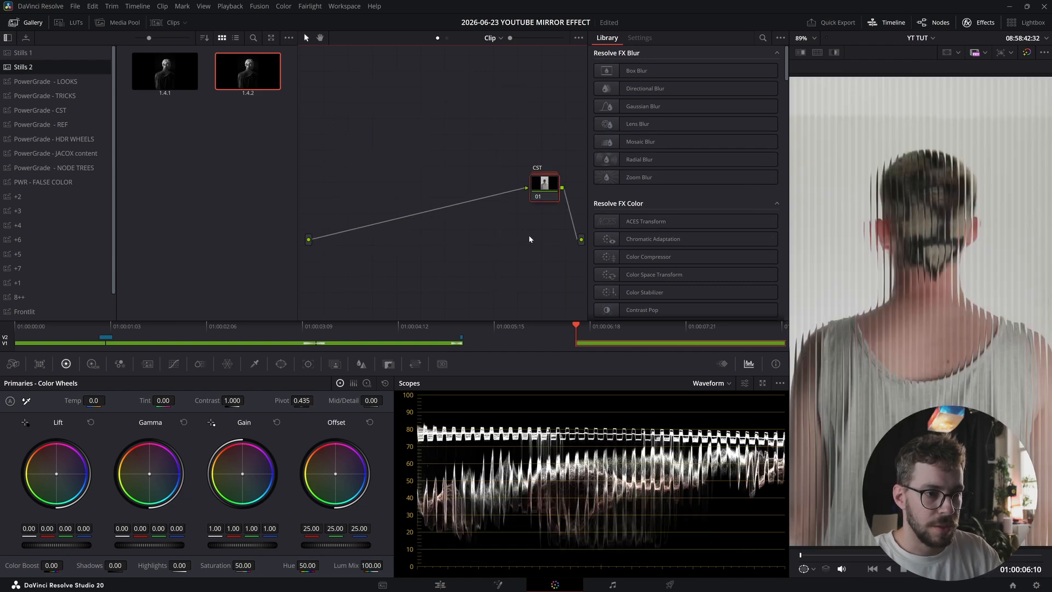
key("alt+s")
key("ctrl+z")
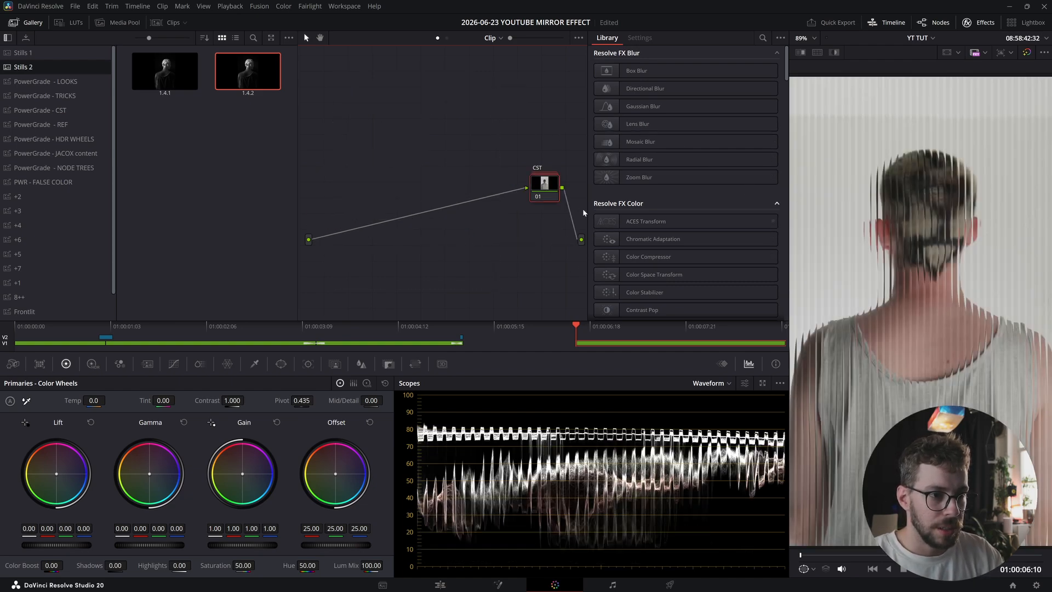
Step: Add a serial node before the CST node, place it near the graph's start, and label it BW
key("shift+s")
left_click_drag(545, 230, 350, 138)
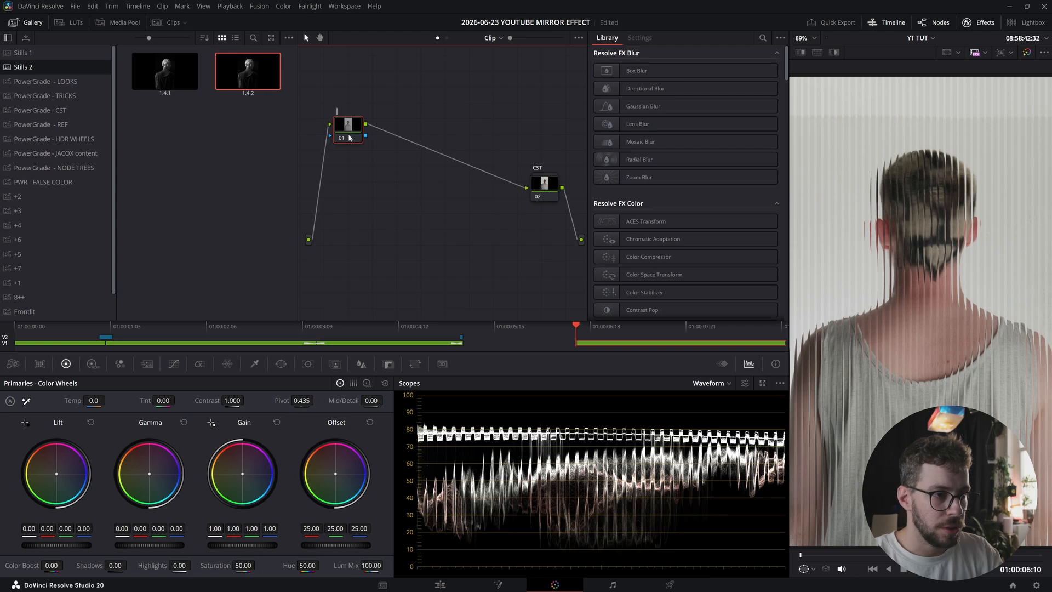
type("BW")
key("Return")
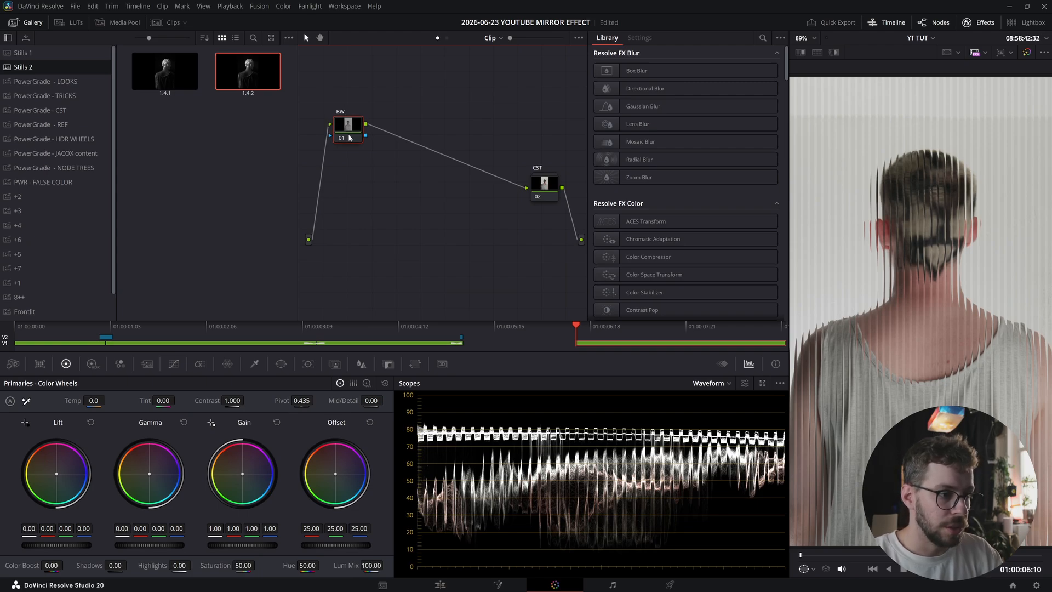
Step: Make the BW node black and white by enabling Monochrome in the RGB Mixer
left_click(119, 364)
left_click(256, 566)
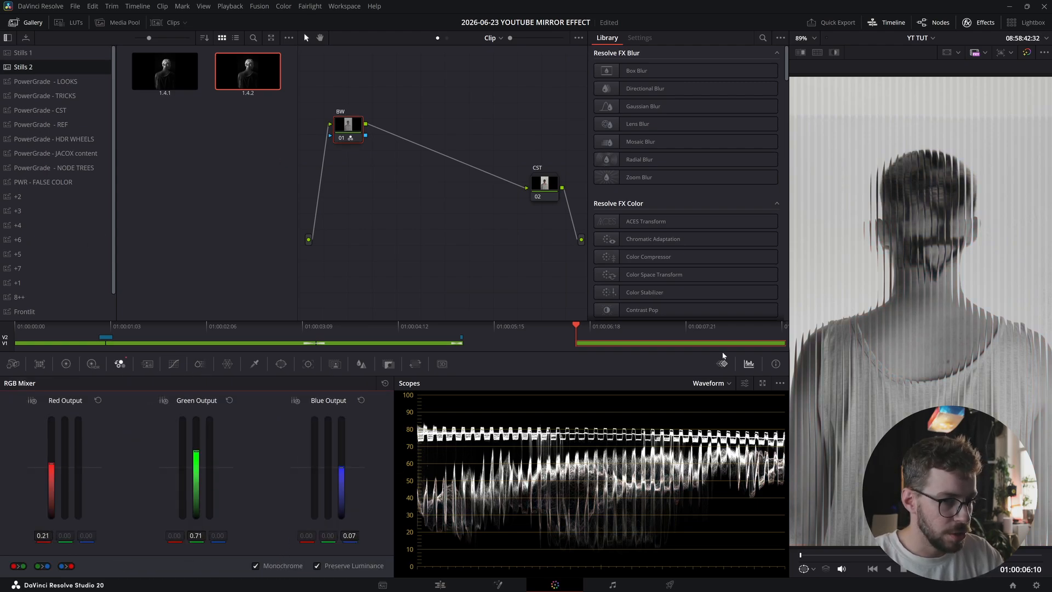
mouse_move(51, 467)
left_mouse_down()
mouse_move(51, 423)
mouse_move(52, 464)
left_mouse_up()
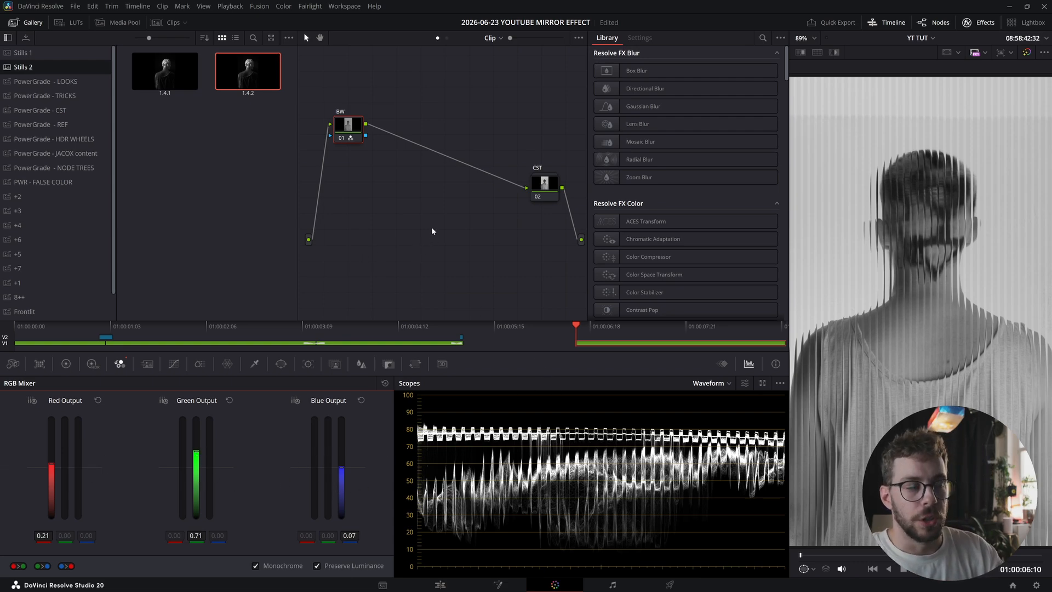
Step: Add a serial node after the BW node and label it INVERT
key("alt+s")
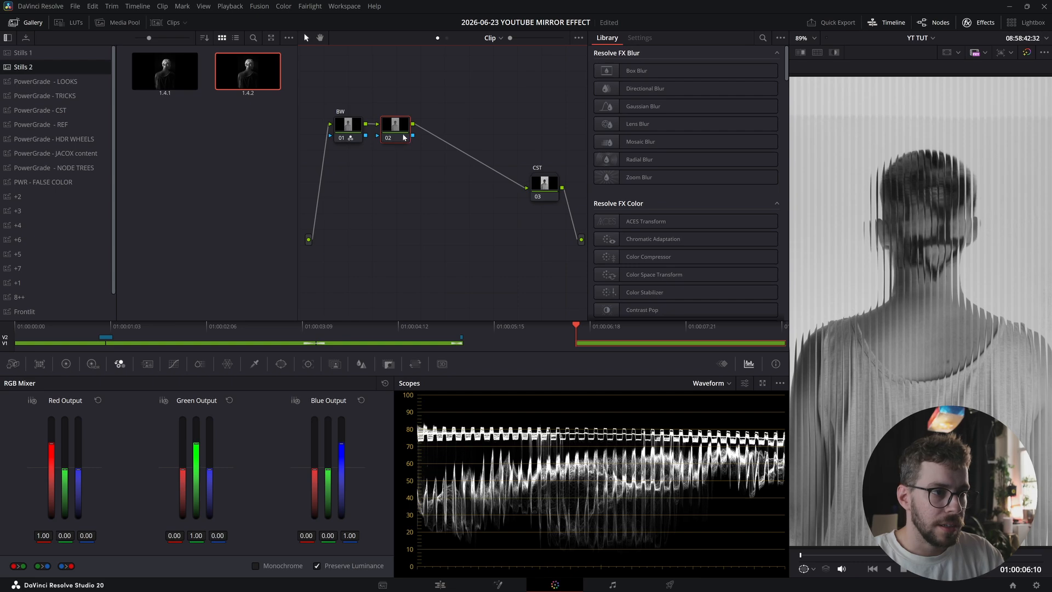
type("INVERT")
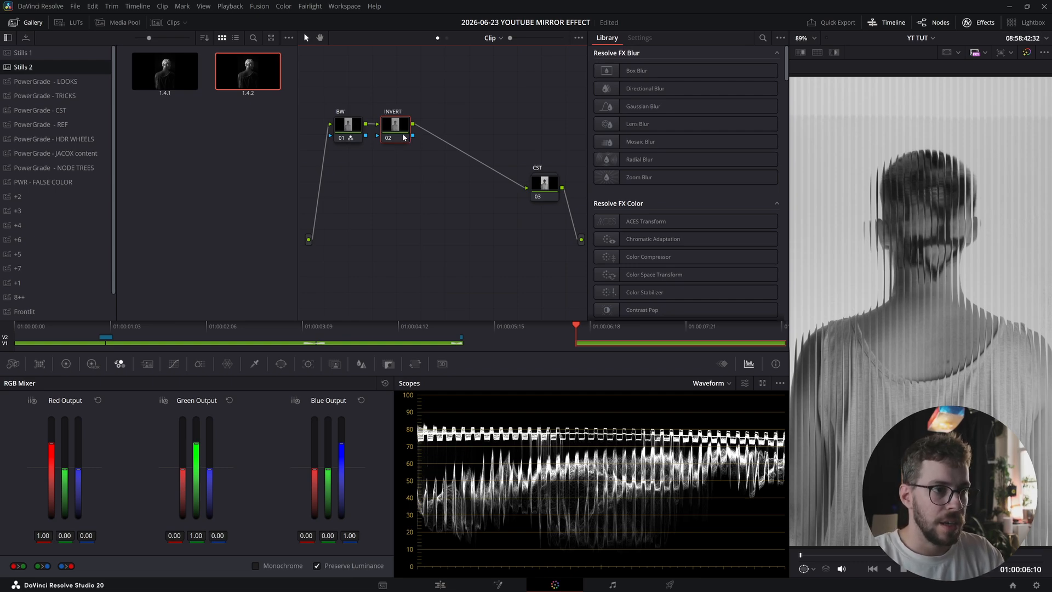
key("Return")
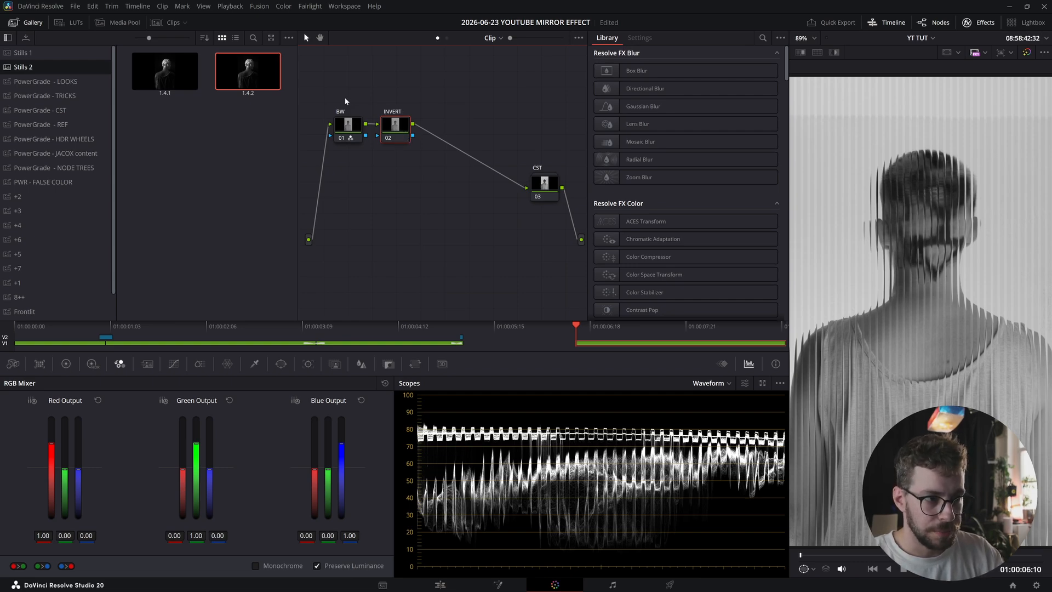
Step: Add a serial node before the BW node, place it above BW, and label it PRI
left_click(341, 129)
key("shift+s")
left_click_drag(353, 159, 346, 83)
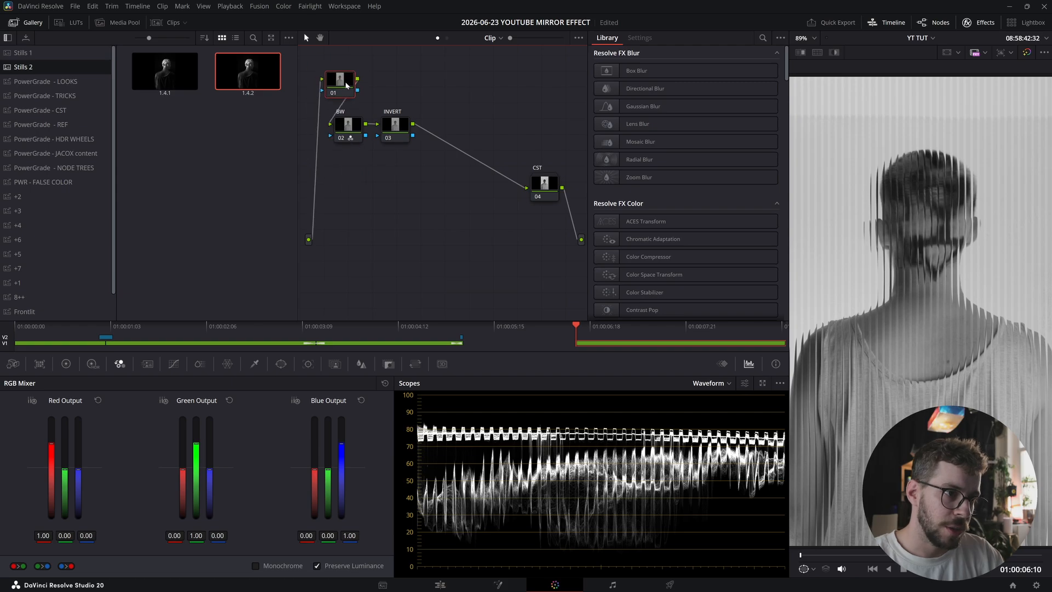
key("F2")
type("PRI")
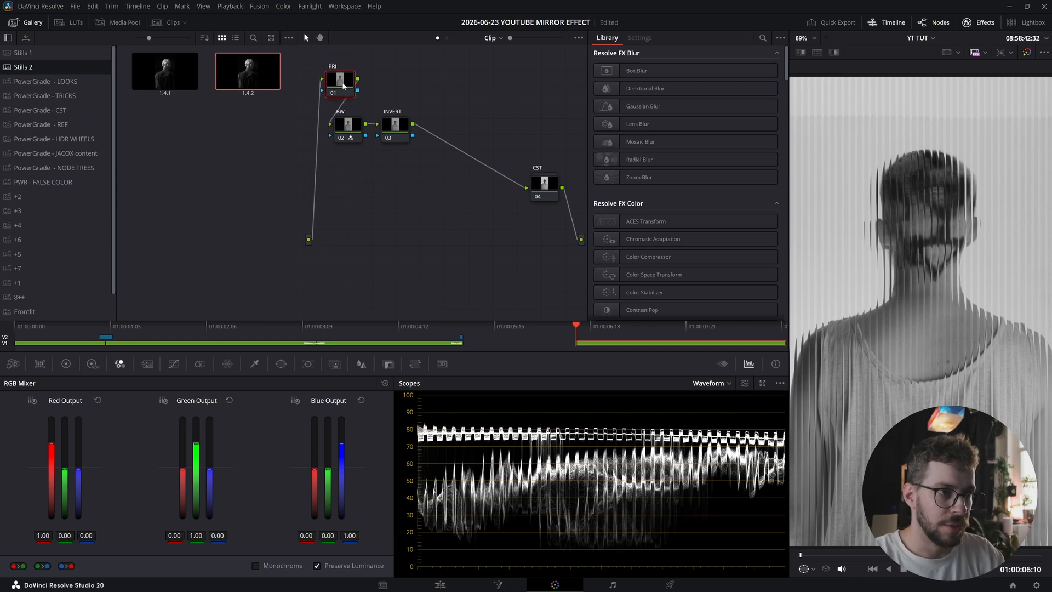
Step: Add a serial node labelled HSL after PRI, and disable both the PRI and HSL nodes
key("alt+s")
key("F2")
type("HSL")
key("Return")
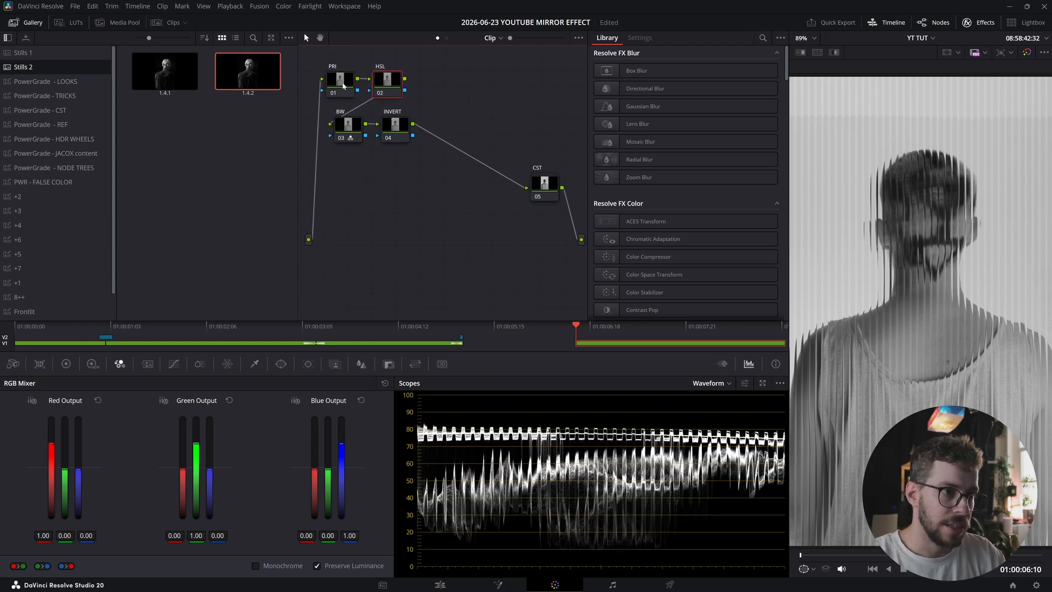
key("ctrl+d")
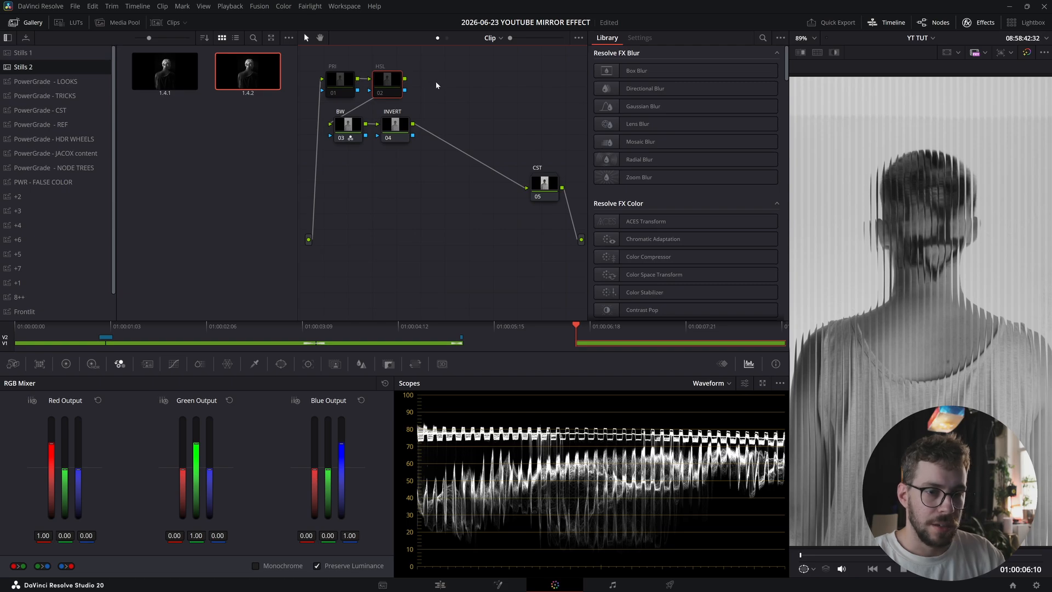
Step: Add a serial node labelled CONTRAST after HSL and disable it
key("alt+s")
key("F2")
type("CONTRAST")
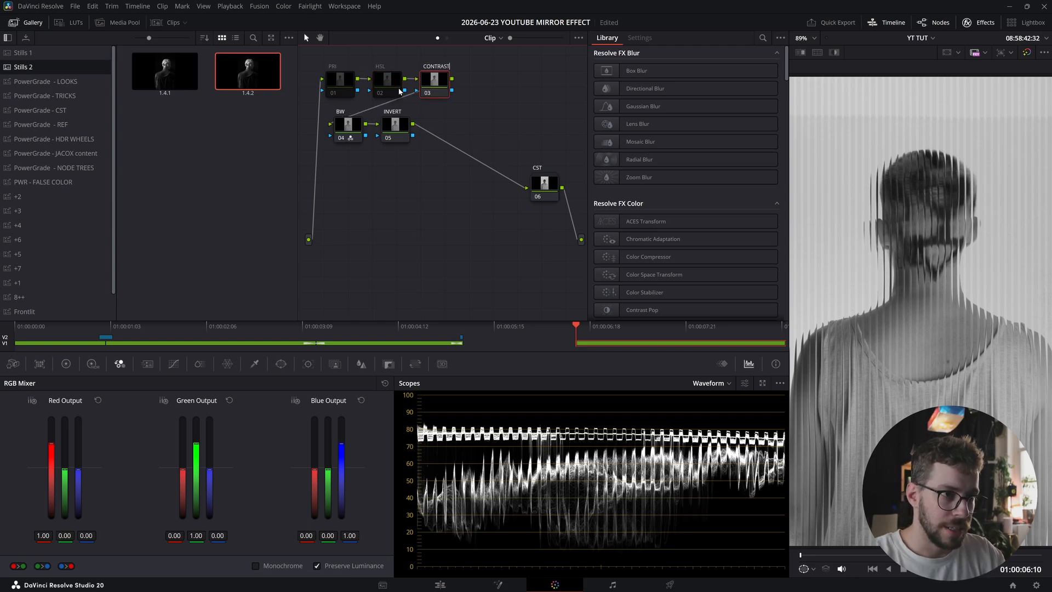
key("Return")
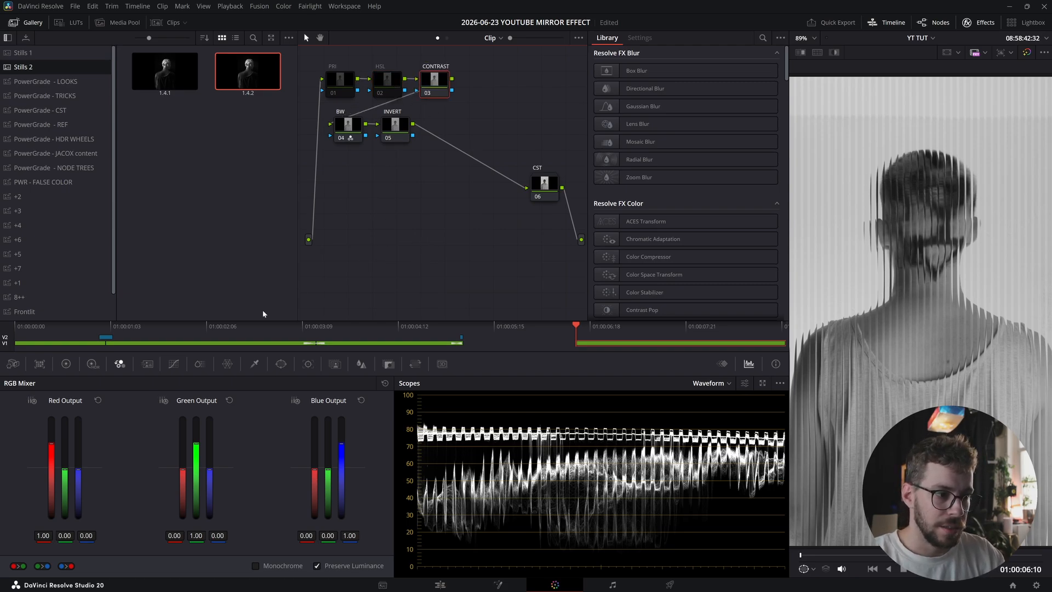
key("ctrl+d")
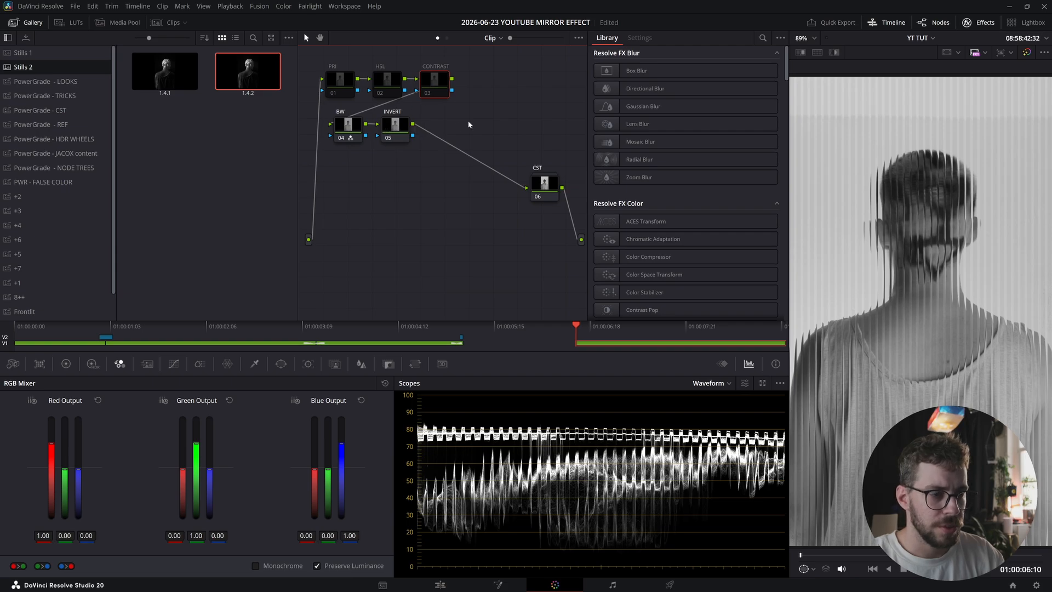
key("ctrl+d")
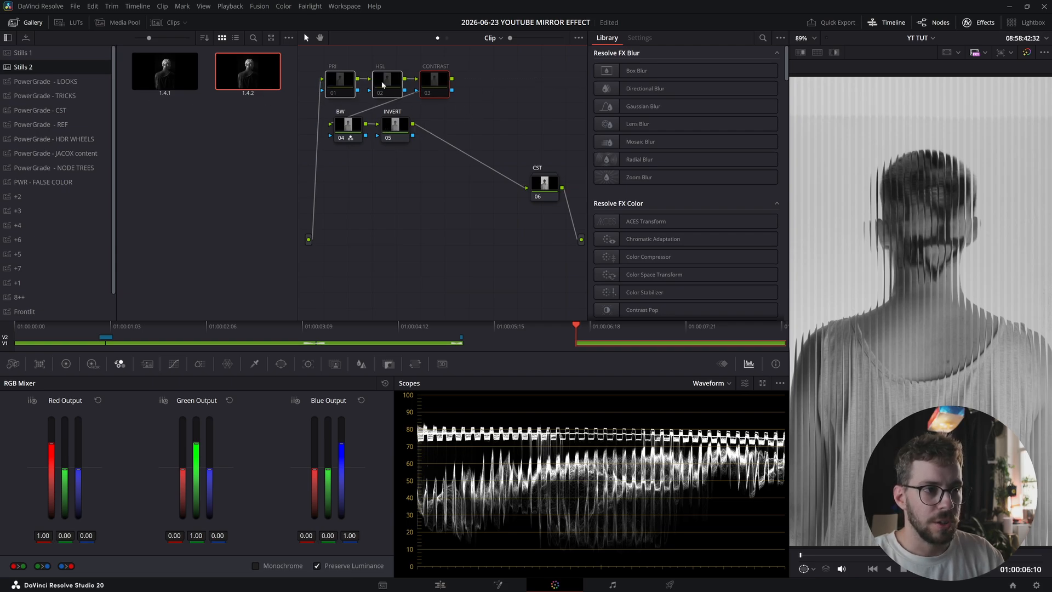
Step: Apply the Invert Color effect to the INVERT node
left_click(406, 125)
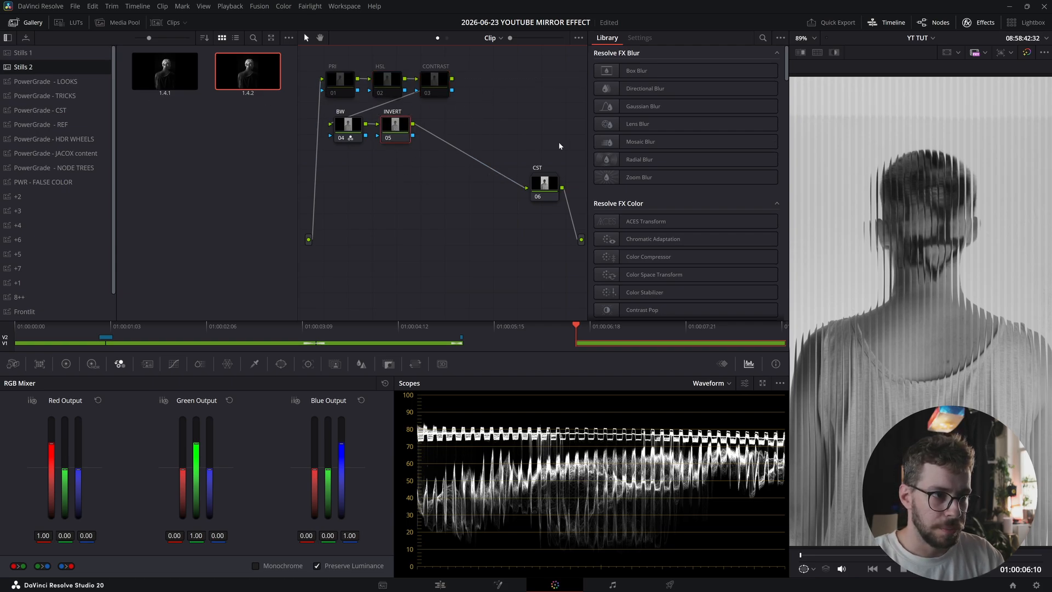
key("shift+space")
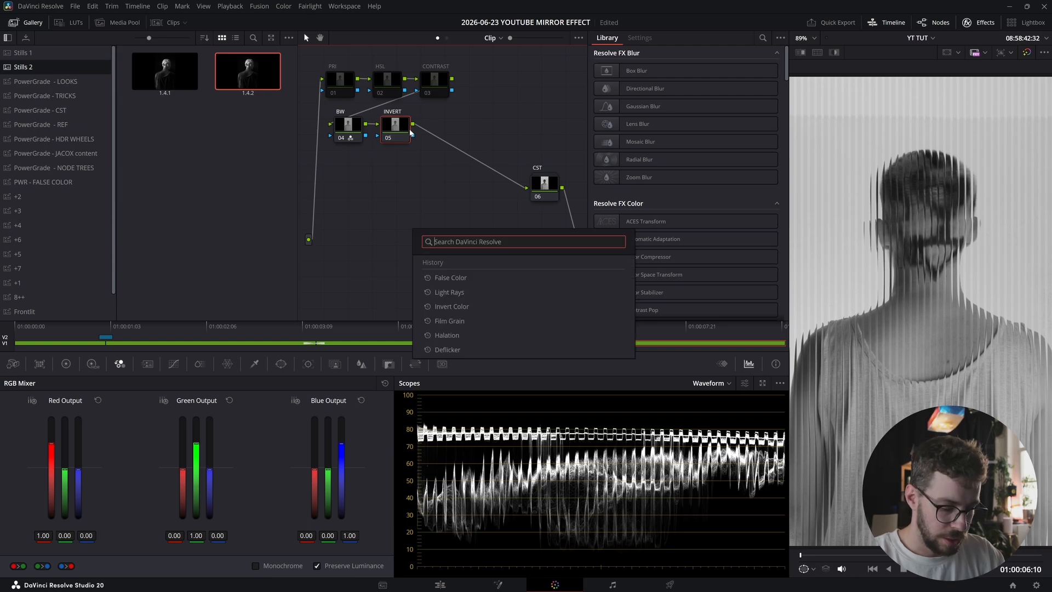
type("invert")
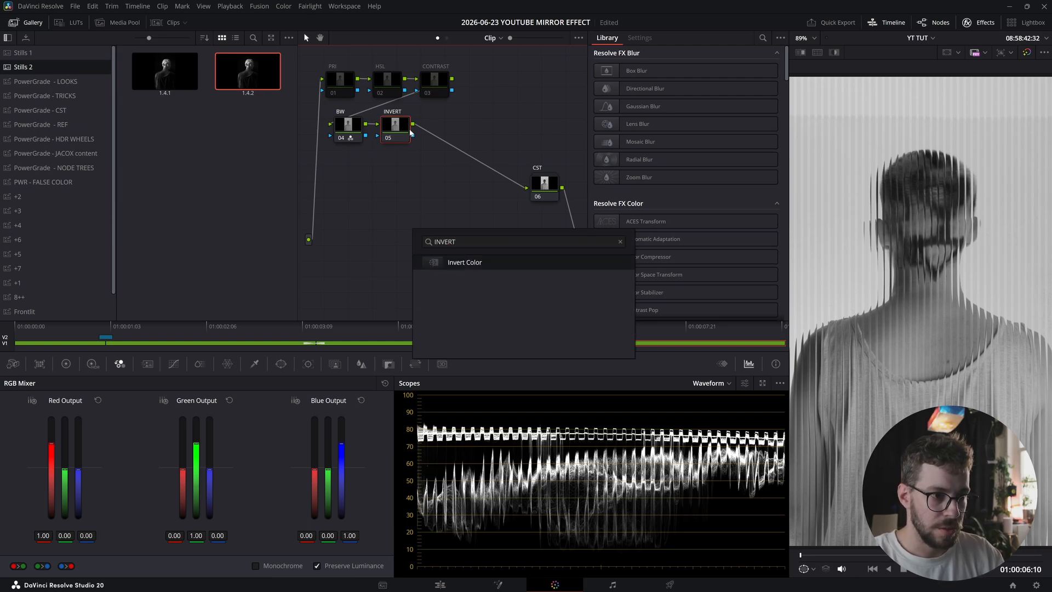
key("Return")
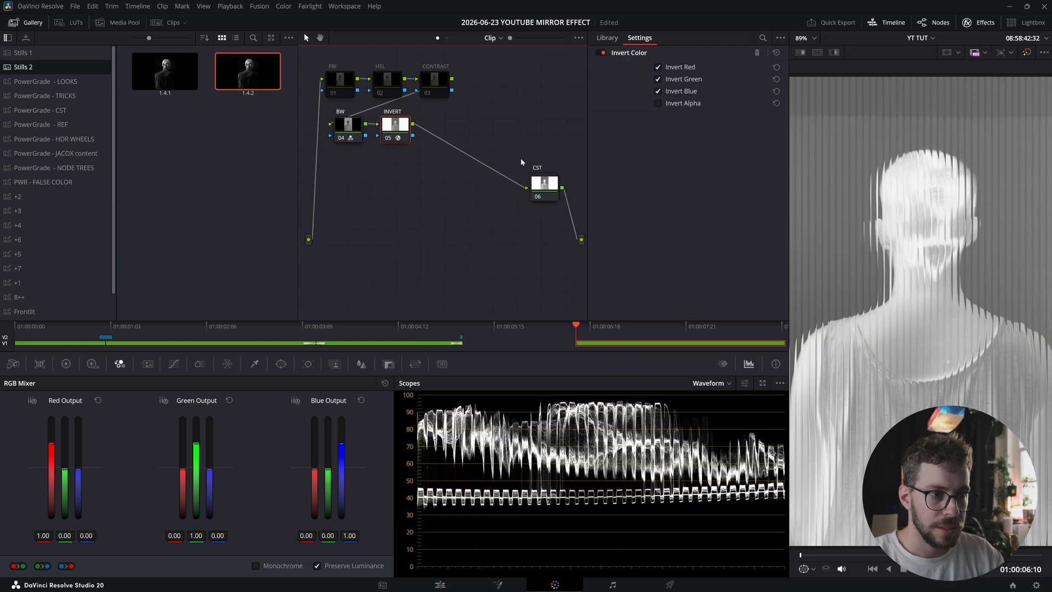
Step: Add a serial node after INVERT and label it INVERT ADJ
key("alt+s")
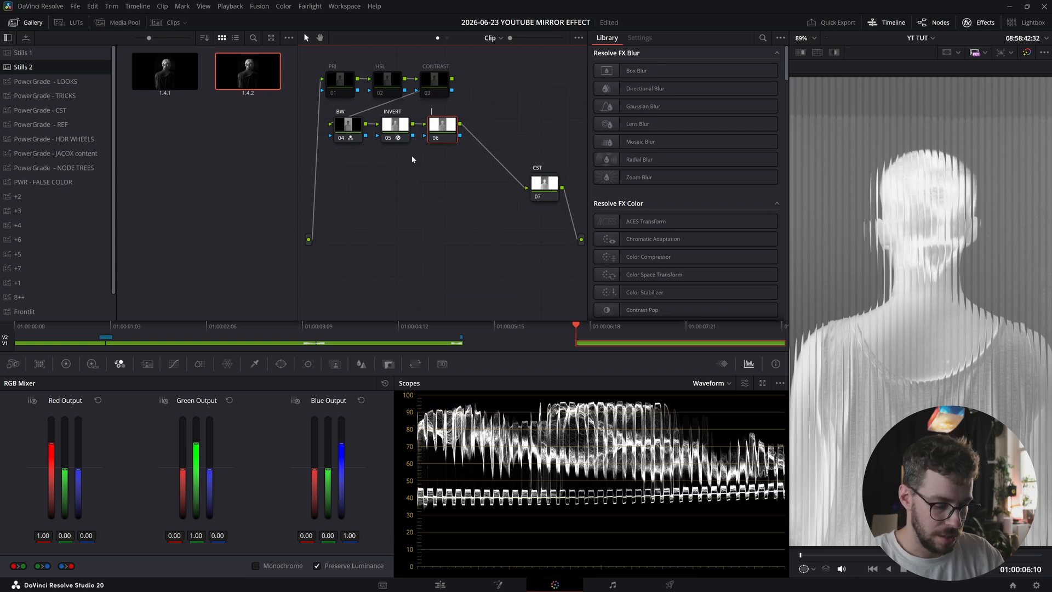
type("INVERT ADJ")
key("Return")
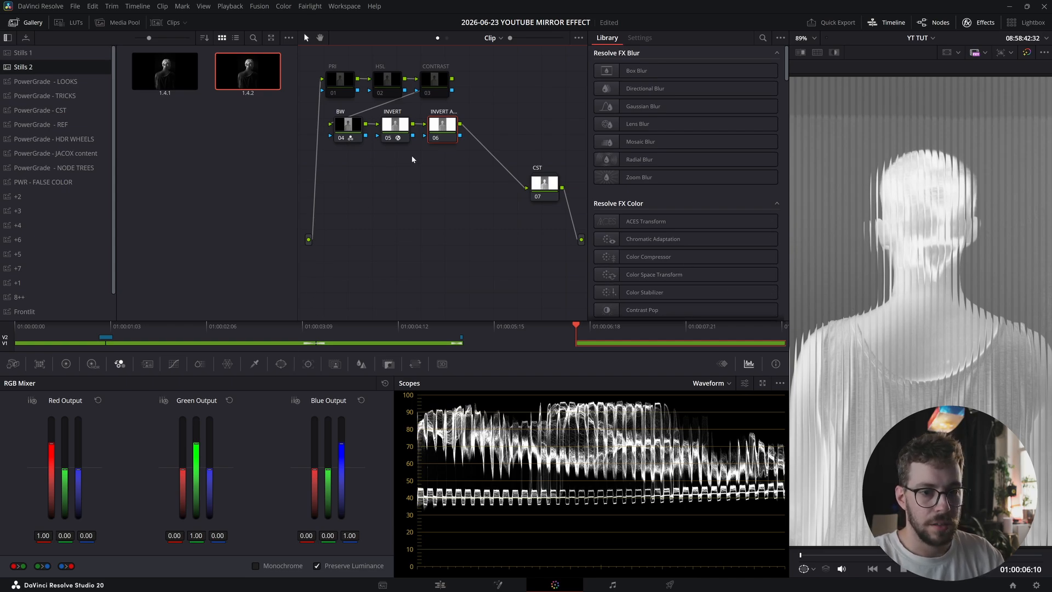
Step: In the INVERT ADJ node's primaries, set the master Lift to -0.25, Gamma to -0.06 and Gain to 1.02
left_click(66, 364)
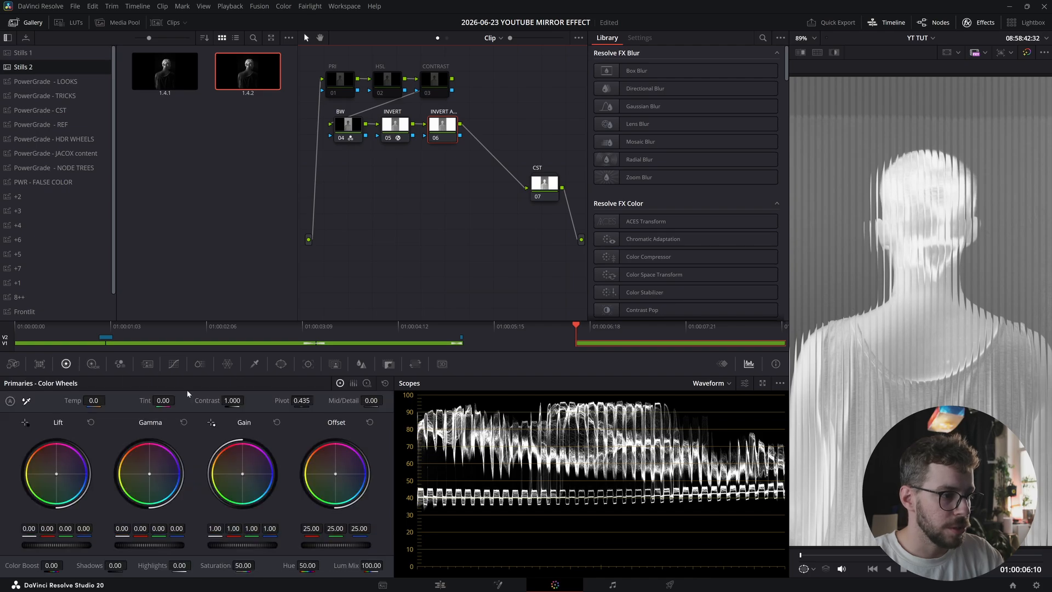
left_click_drag(70, 546, 38, 546)
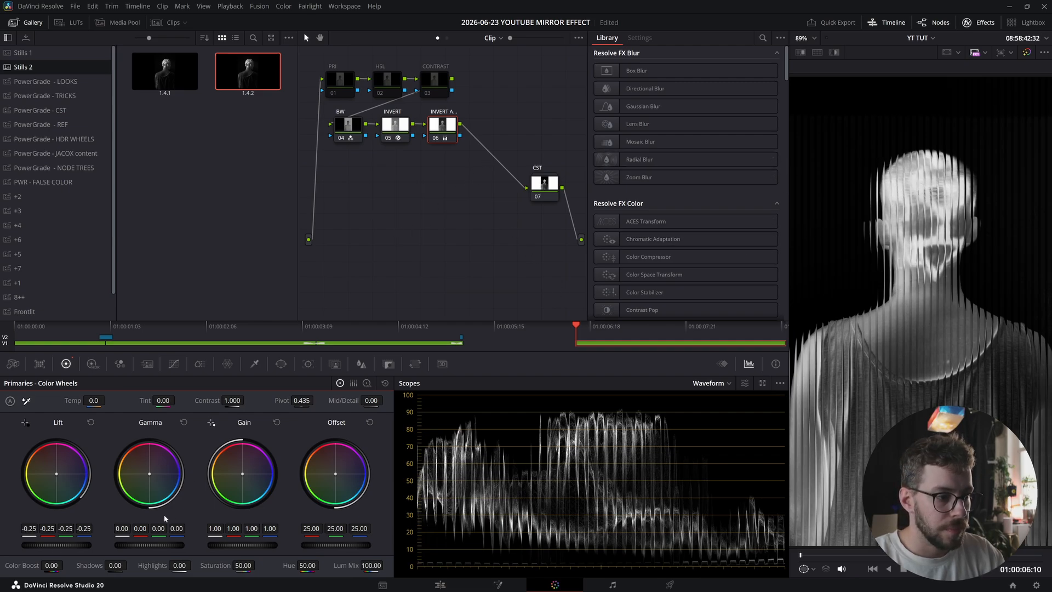
mouse_move(231, 546)
left_mouse_down()
mouse_move(241, 547)
mouse_move(232, 547)
left_mouse_up()
left_click_drag(152, 546, 147, 546)
left_click_drag(263, 546, 266, 546)
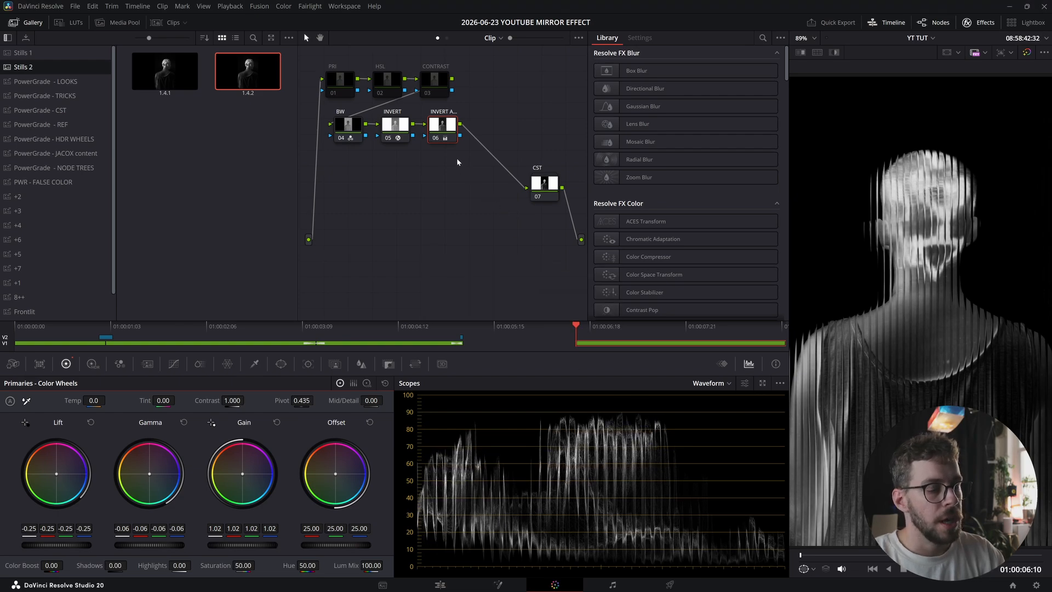
Step: Add a serial node after INVERT ADJ, place it below the BW node, and label it GLOW
key("alt+s")
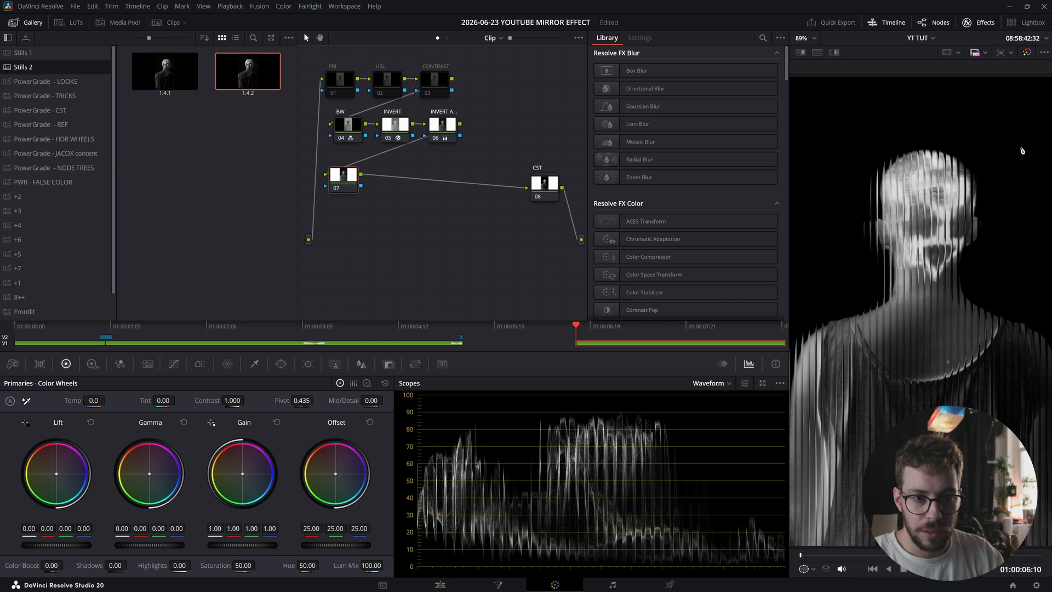
left_click_drag(348, 184, 356, 186)
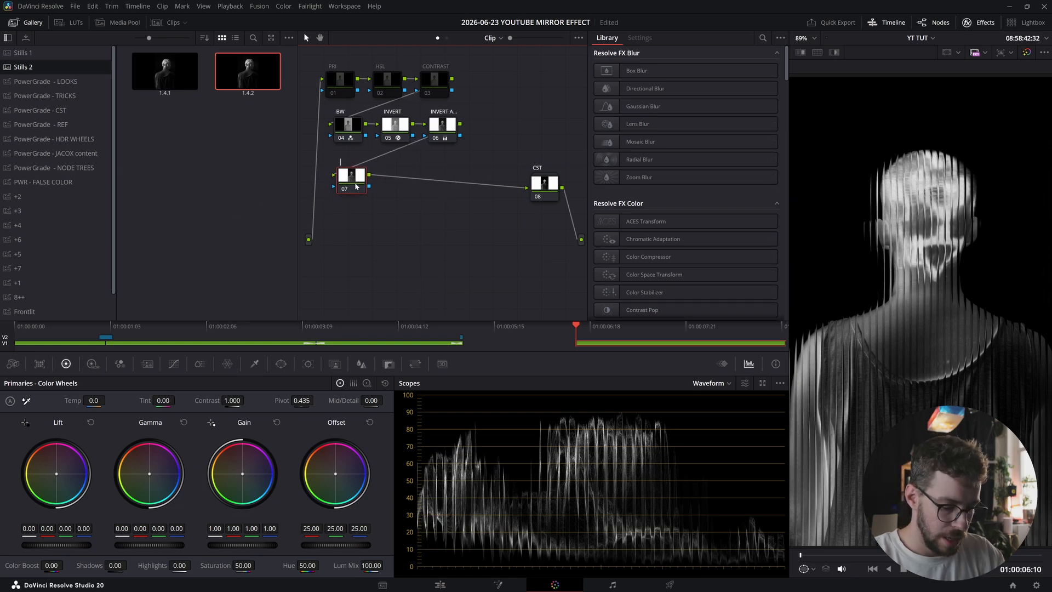
type("GLOW")
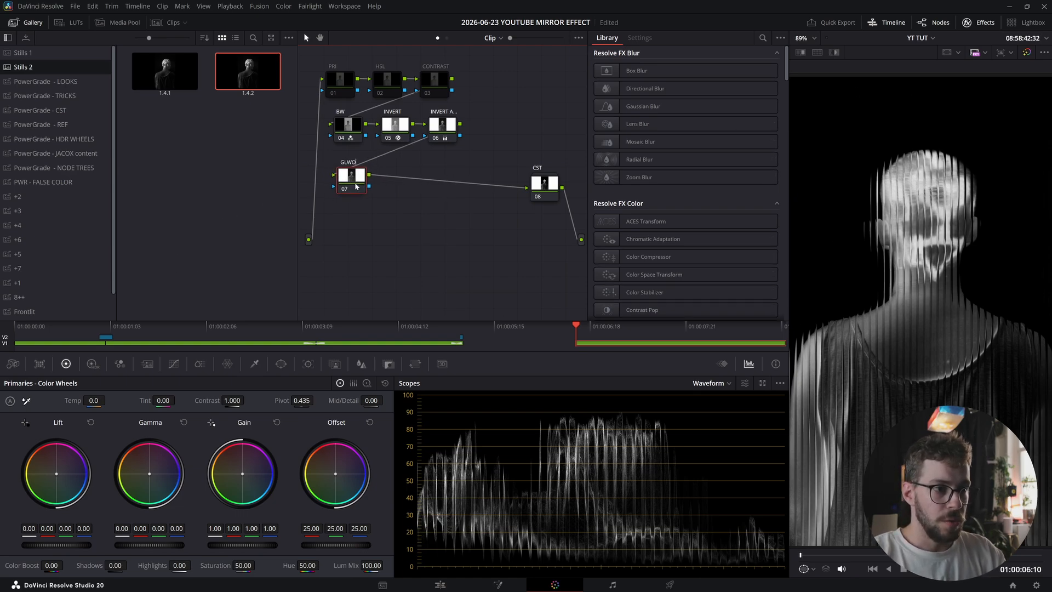
key("Return")
Step: Apply the Glow effect to the GLOW node
key("shift+space")
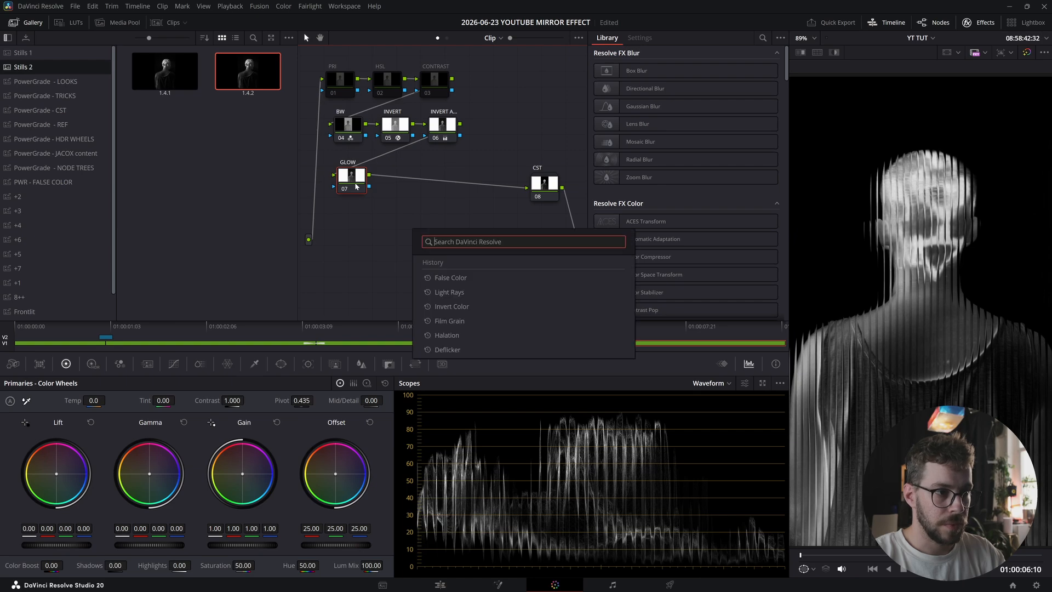
type("GLO")
key("Return")
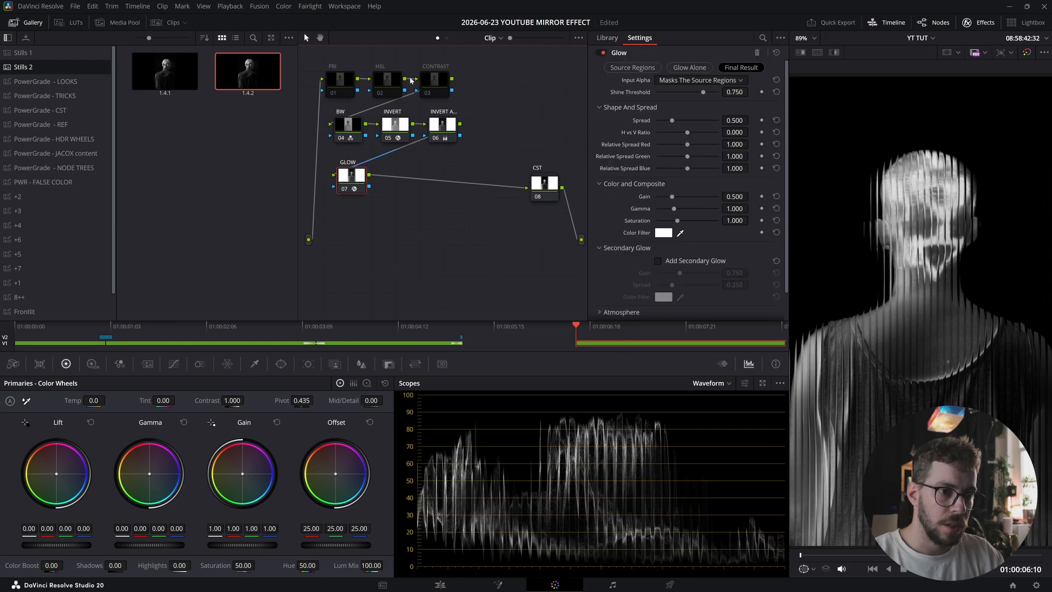
Step: Set the Glow's Shine Threshold to 0.512 while viewing the source regions, and switch back to the final result
left_click(633, 68)
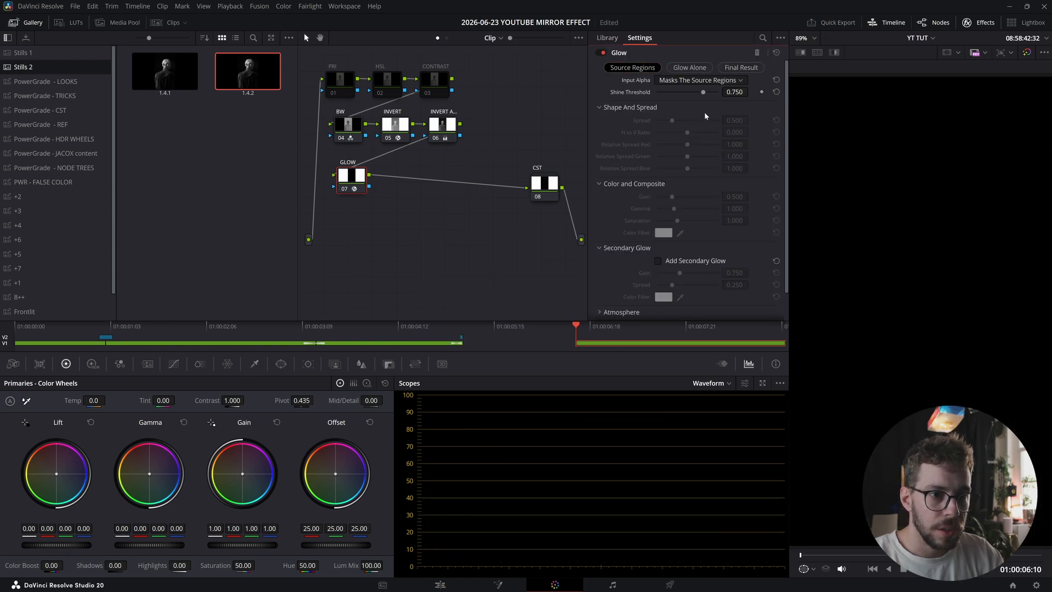
left_click_drag(706, 90, 689, 94)
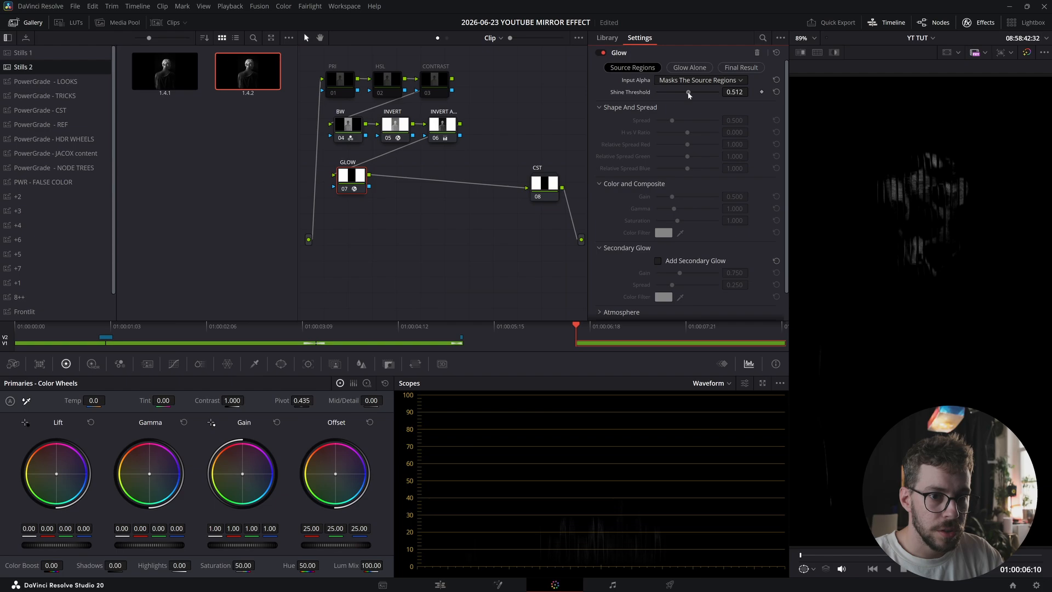
left_click(742, 69)
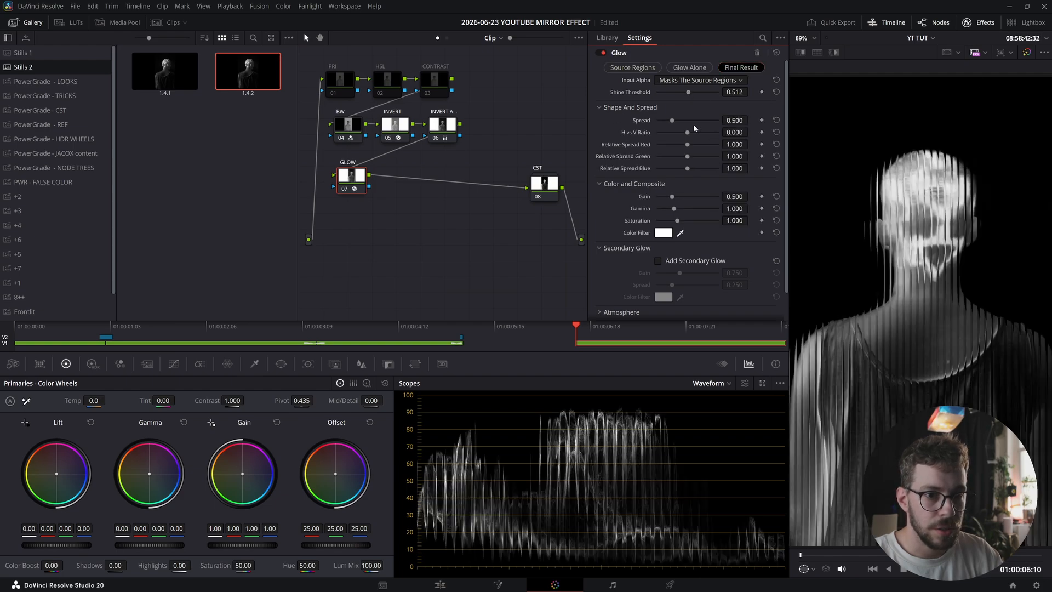
Step: Viewing the glow alone, set its Spread to 0.791 and Gain to 1.767, and return to the final result
left_click(690, 68)
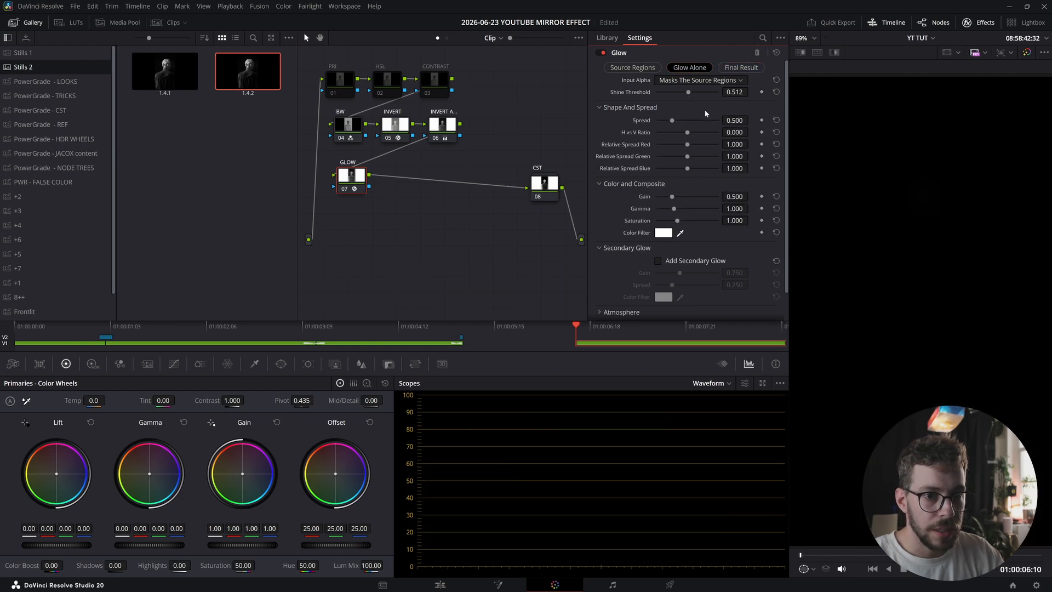
mouse_move(675, 123)
left_mouse_down()
mouse_move(699, 121)
mouse_move(663, 123)
left_mouse_up()
left_click_drag(672, 197, 710, 196)
left_click(676, 121)
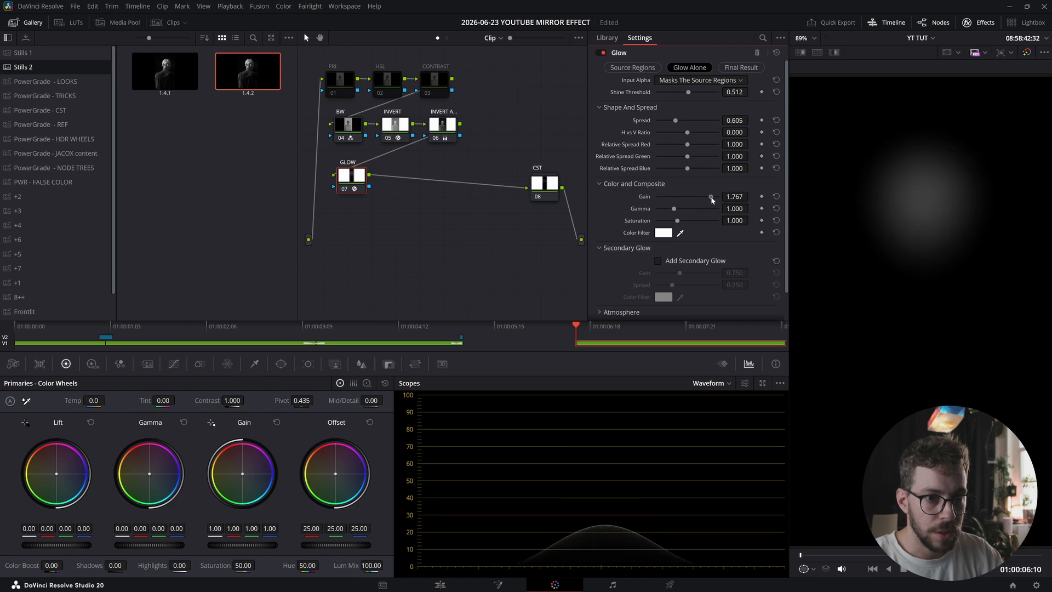
left_click(684, 120)
left_click_drag(685, 124, 681, 124)
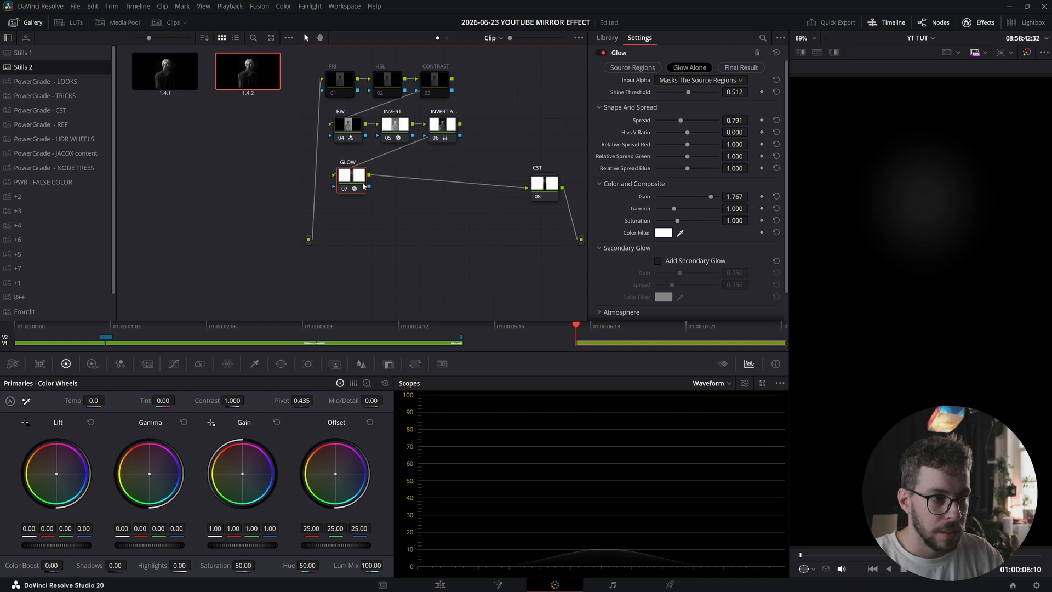
left_click(725, 68)
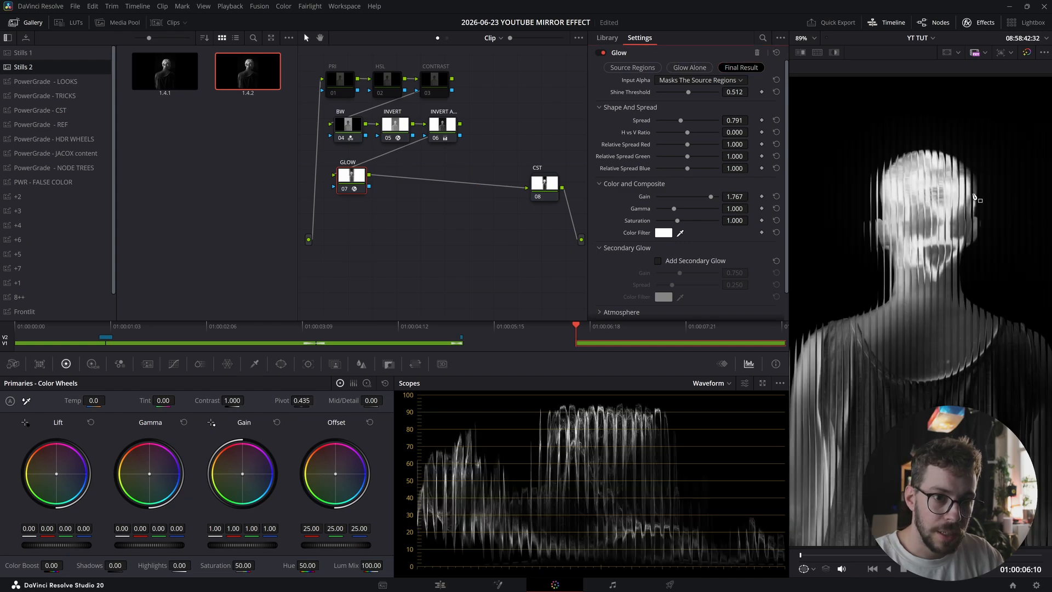
Step: Lower the INVERT ADJ node's master Gain to 0.99
left_click(432, 130)
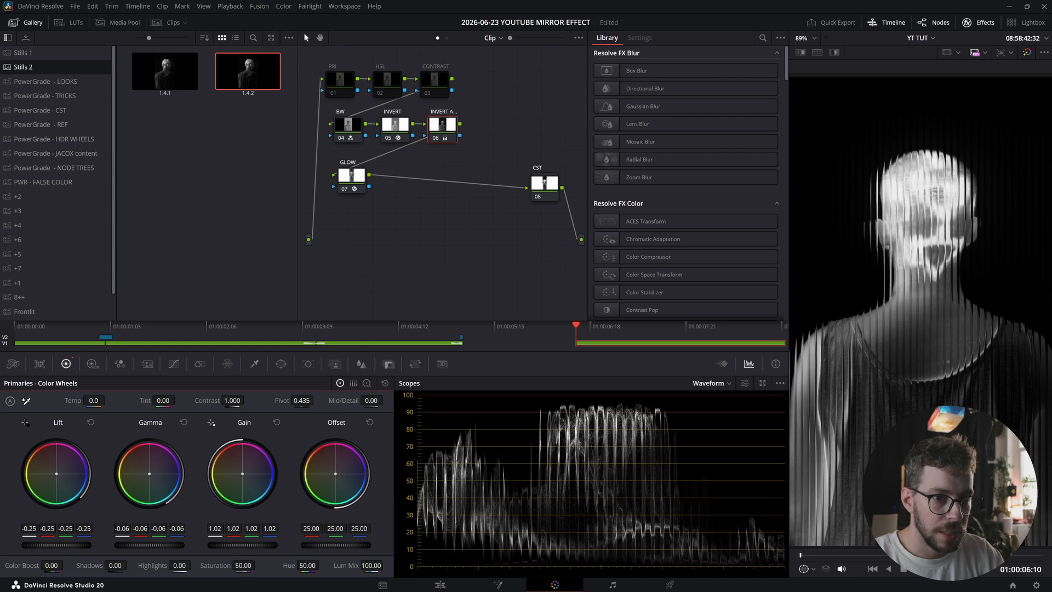
left_click_drag(271, 545, 256, 545)
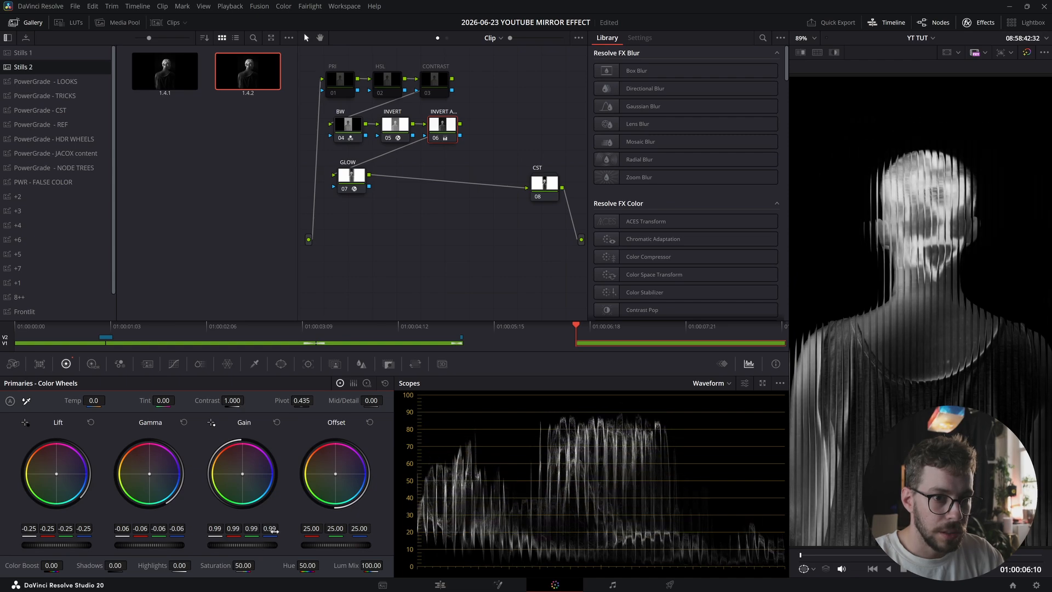
Step: On the GLOW node, set the Glow's Shine Threshold to 0.450 using the source regions view, and its Gain to 1.101 in the final result
left_click(356, 178)
left_click(689, 68)
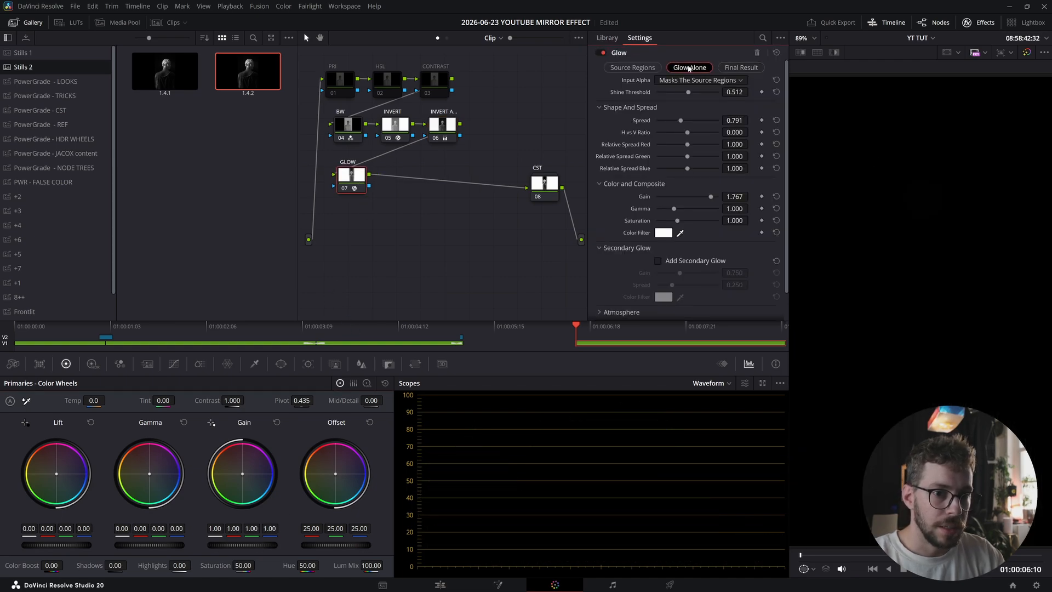
left_click(633, 68)
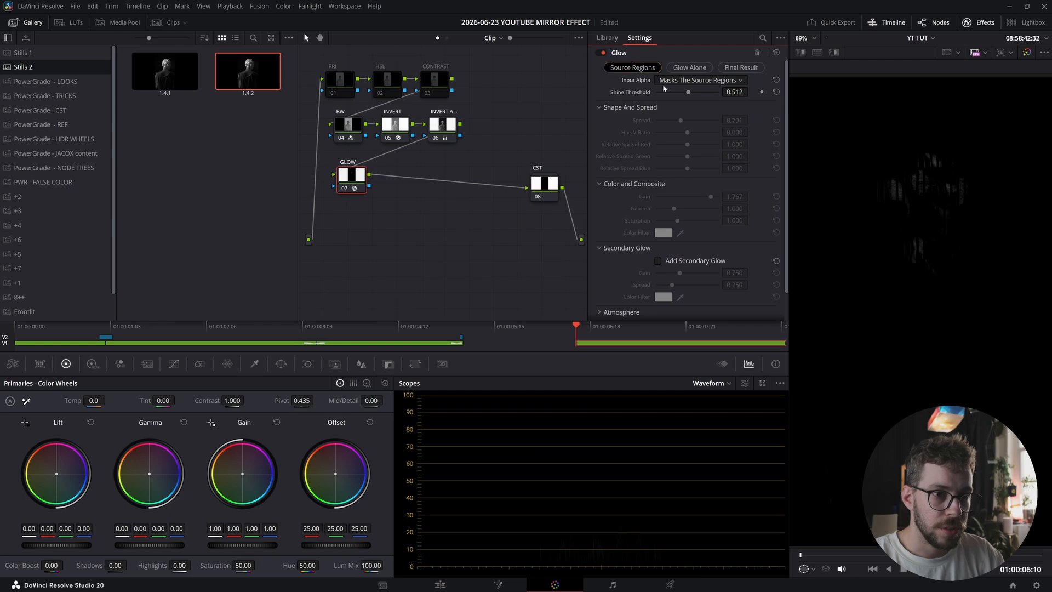
left_click_drag(689, 93, 685, 93)
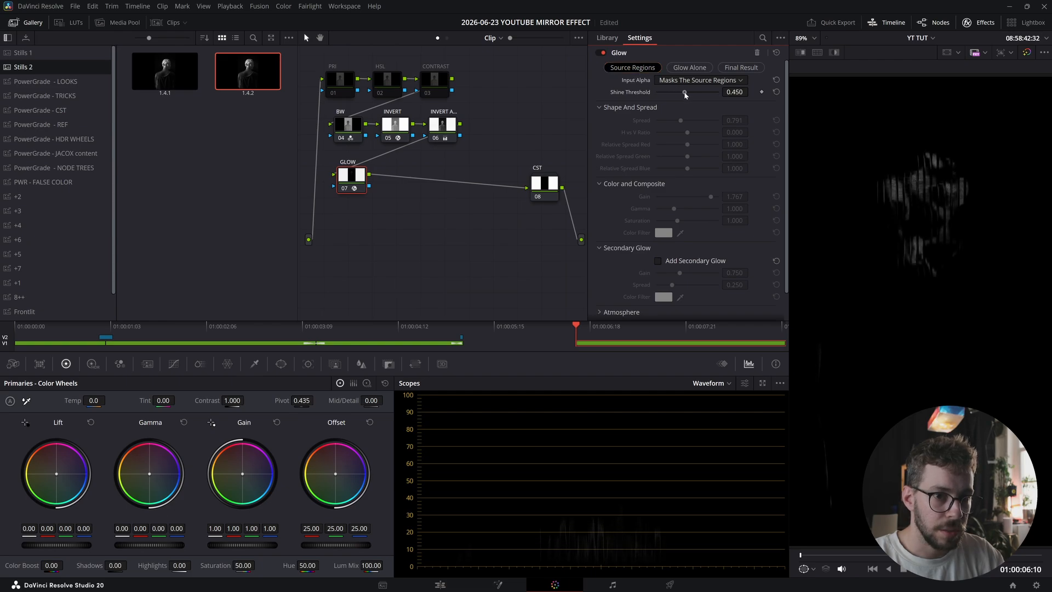
left_click(740, 68)
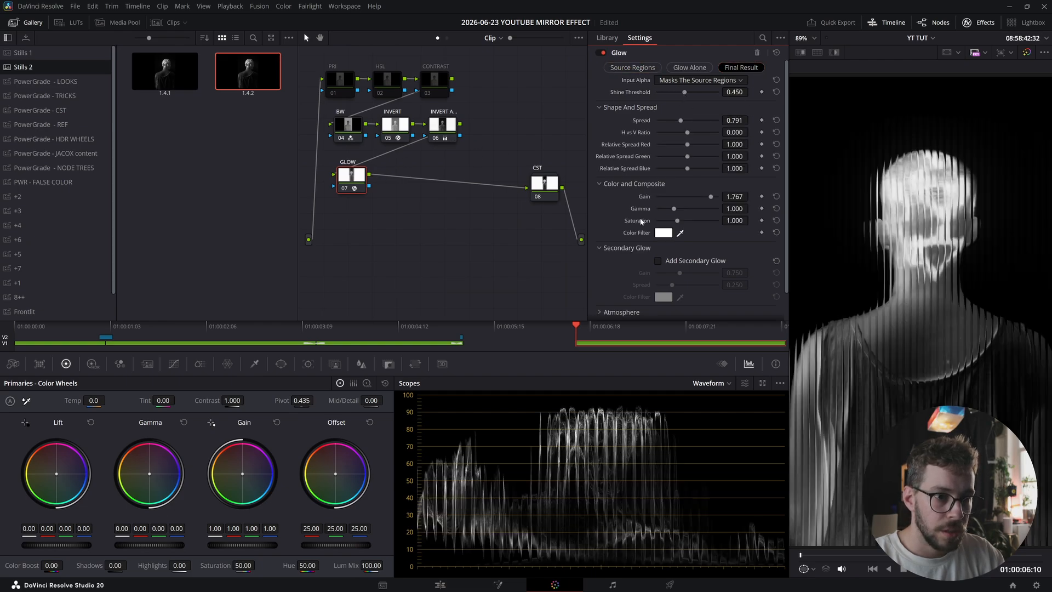
left_click_drag(709, 197, 689, 198)
Step: Add a serial node after GLOW, label it RAYS, and apply the Light Rays effect to it
left_click(353, 174)
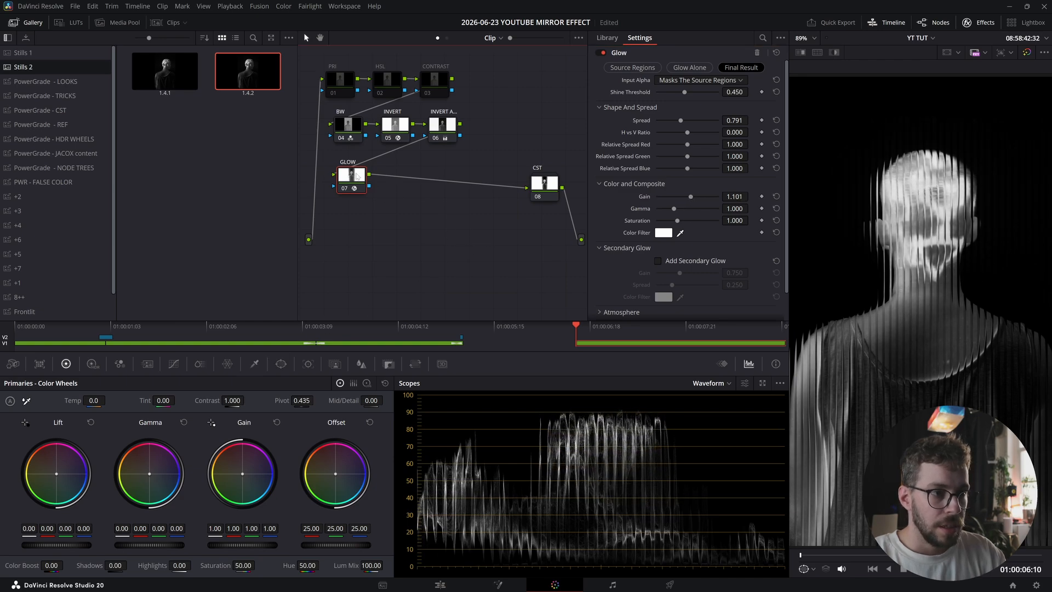
key("alt+s")
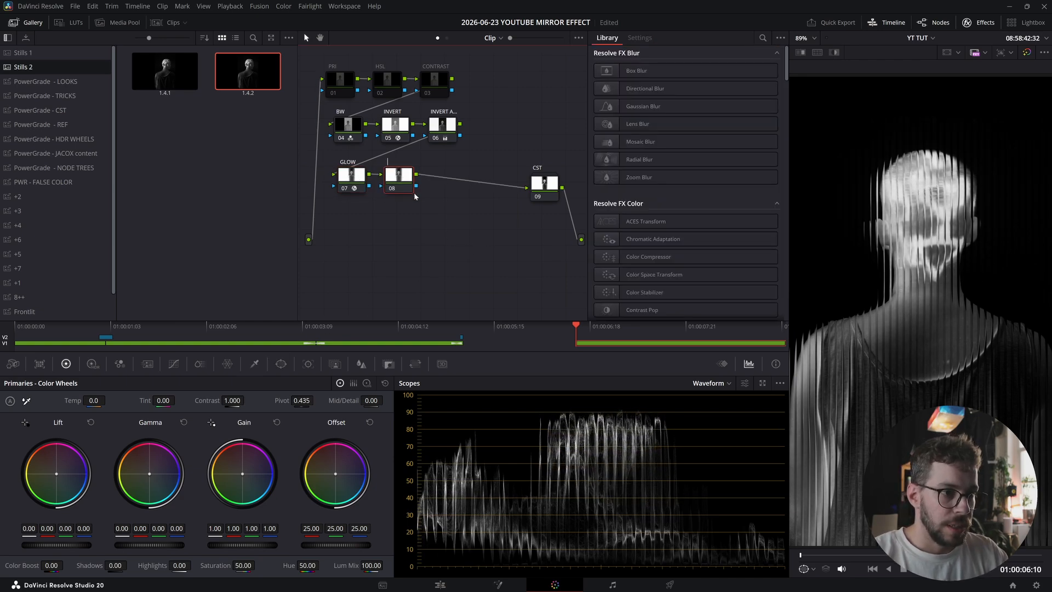
key("F2")
type("RAYS")
key("shift+space")
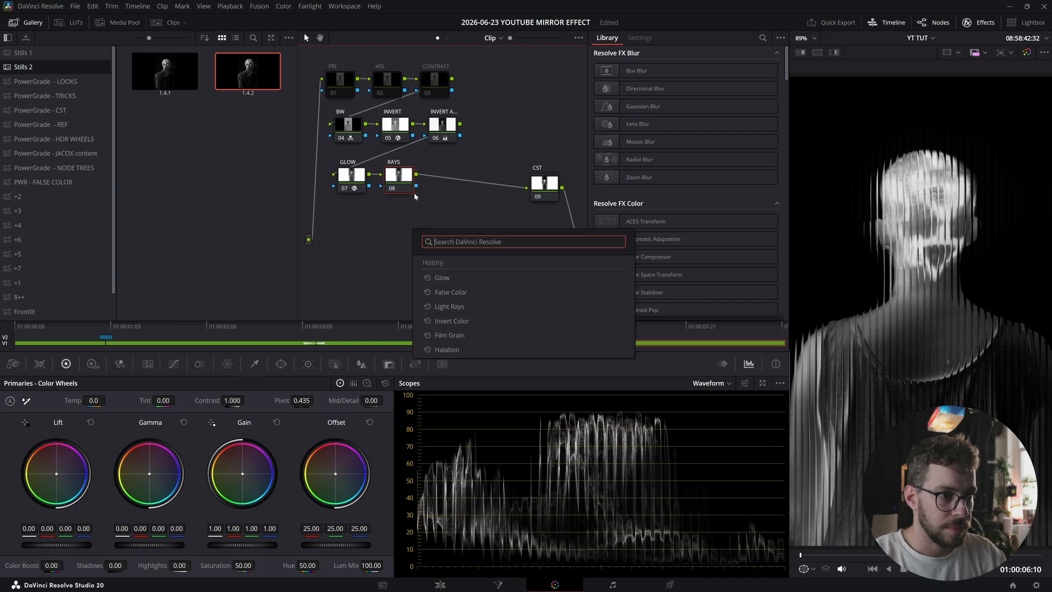
type("RAYS")
key("Down")
key("Return")
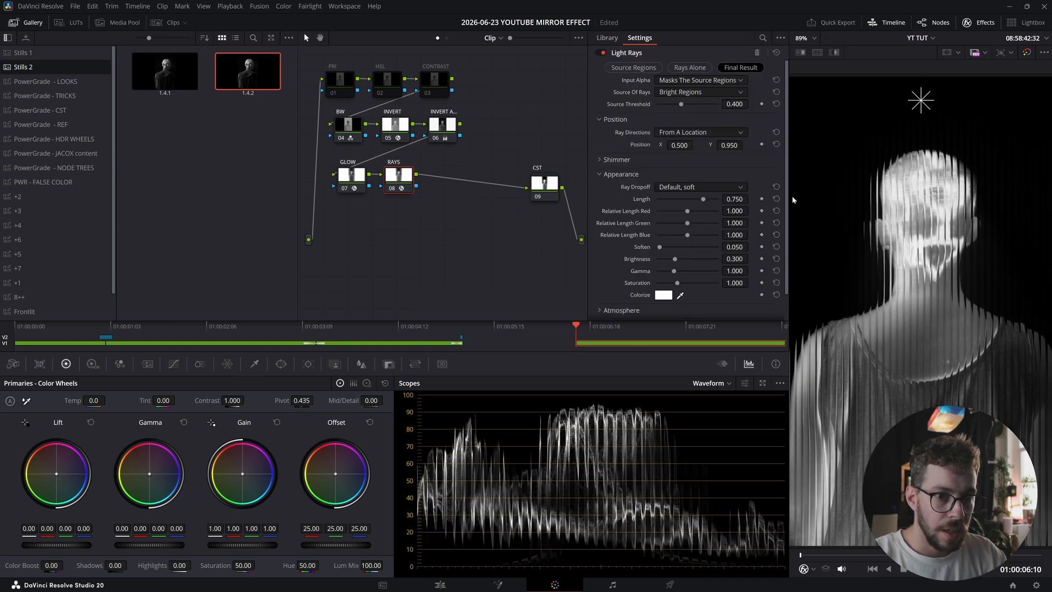
Step: Configure the Light Rays At An Angle of 62.8 with Length 1.000, Soften 0.279 and Source Threshold 0.442, checking the threshold in the source regions view
left_click(679, 145)
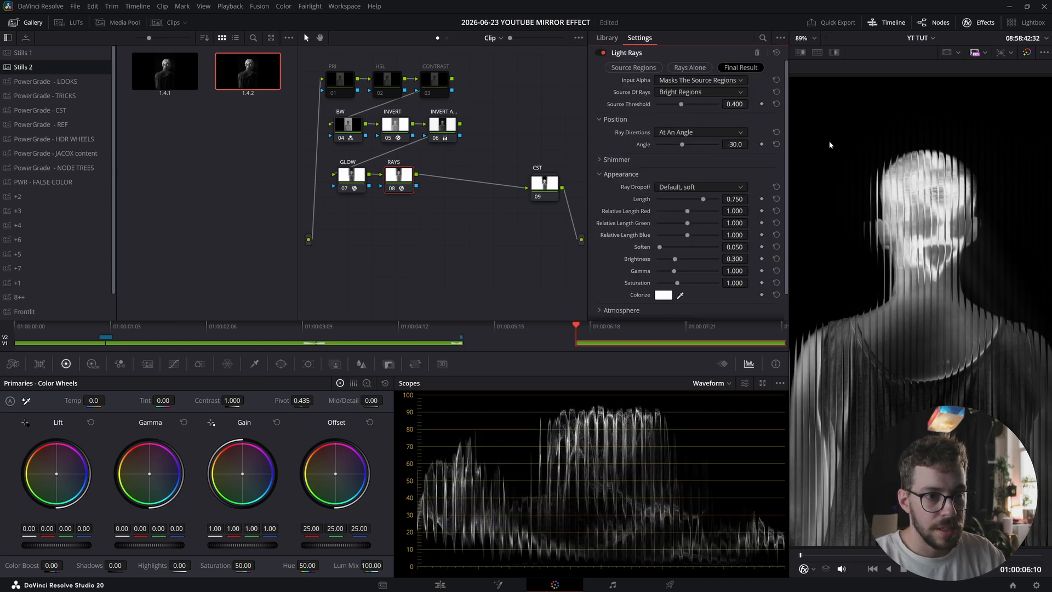
left_click_drag(703, 200, 723, 200)
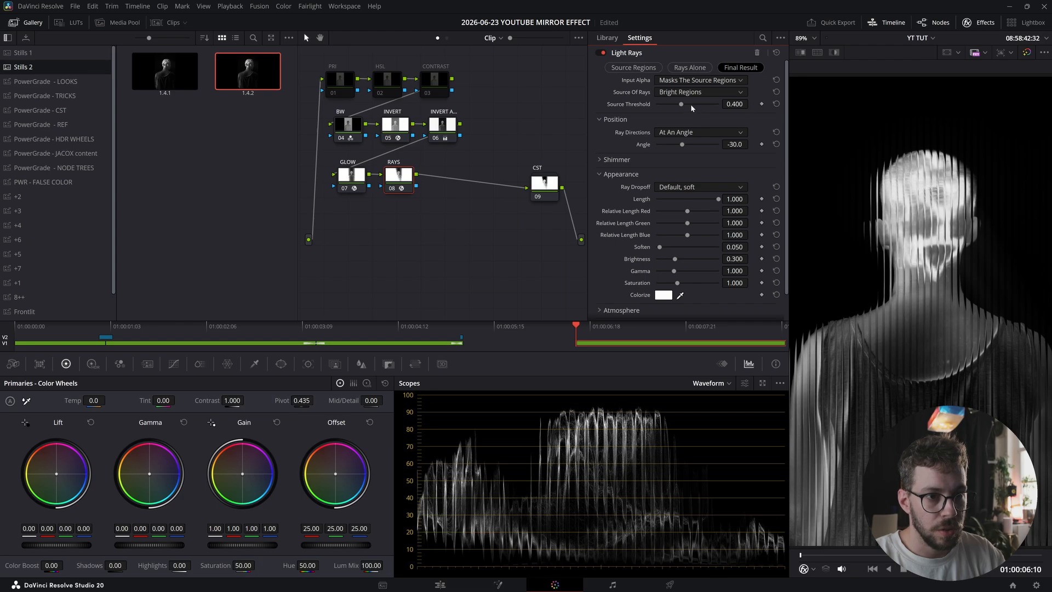
left_click(634, 68)
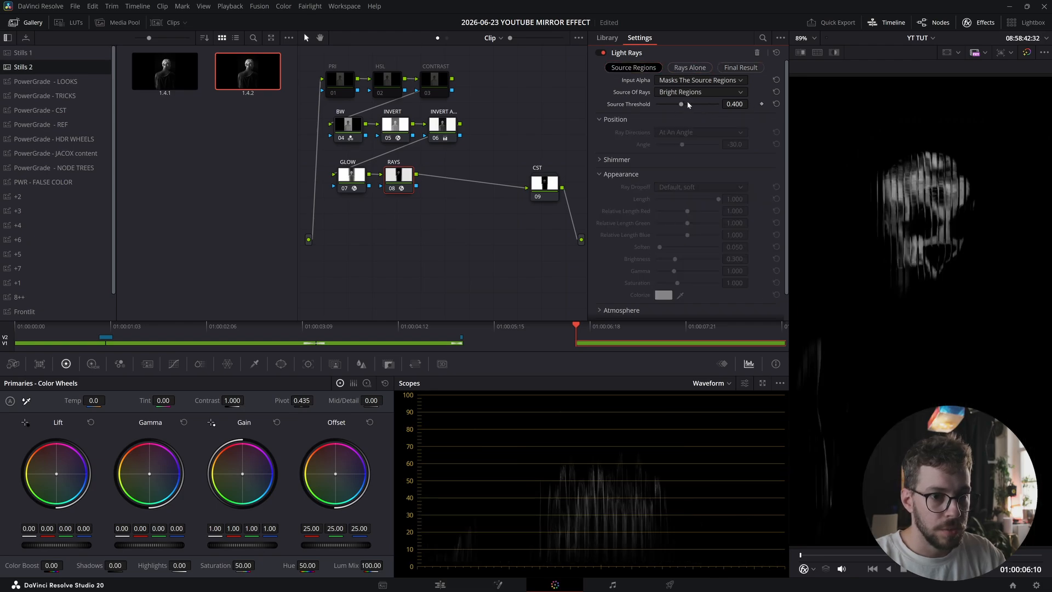
left_click_drag(681, 106, 684, 106)
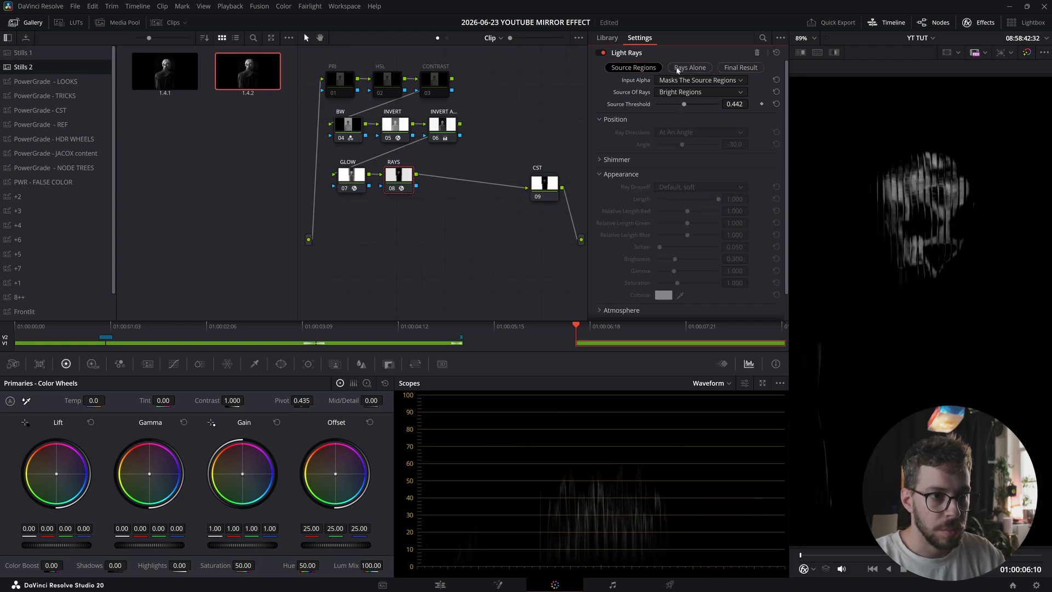
left_click(740, 68)
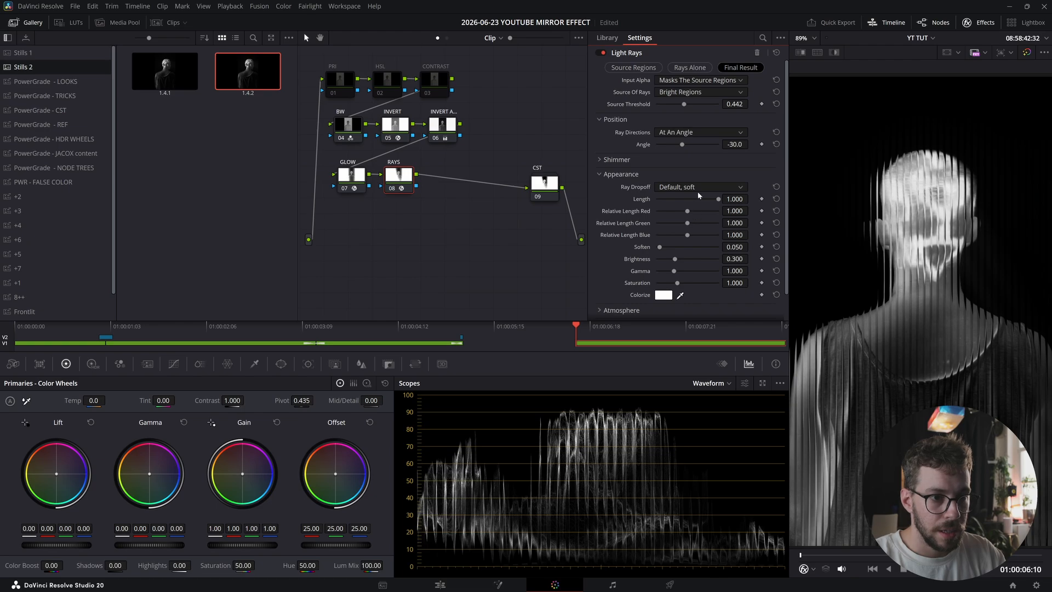
left_click_drag(685, 148, 700, 145)
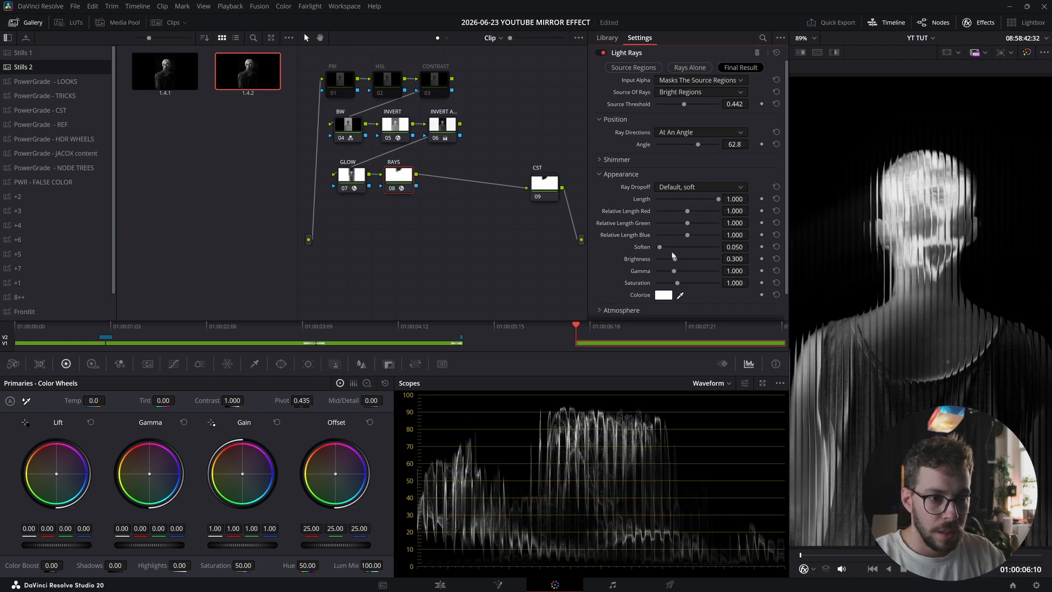
left_click_drag(667, 249, 675, 247)
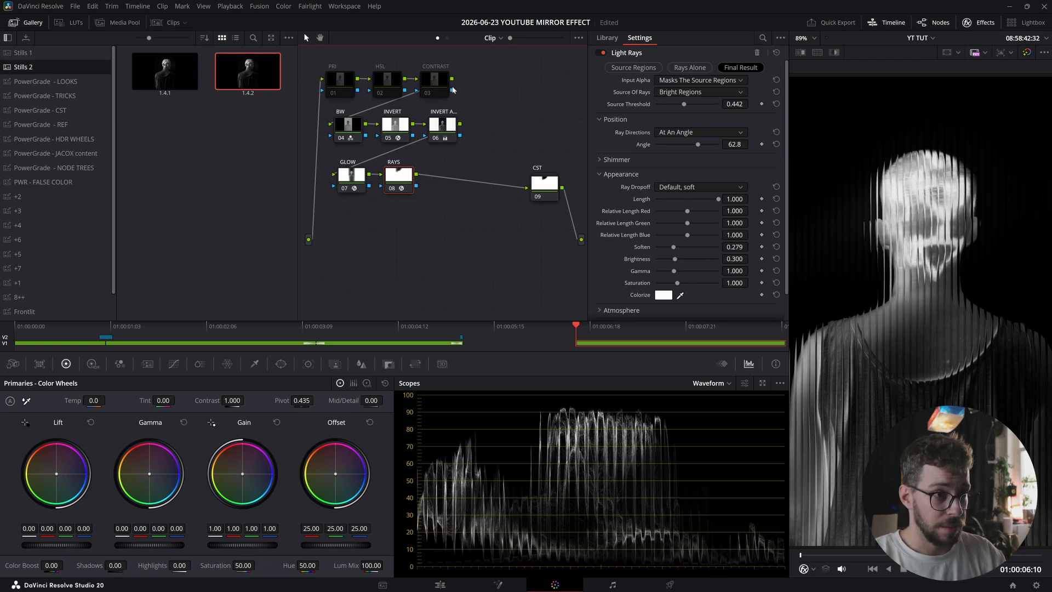
Step: On the CONTRAST node, set Contrast to 1.184 and Pivot to 0.259, and play the clip to check the look
left_click(438, 80)
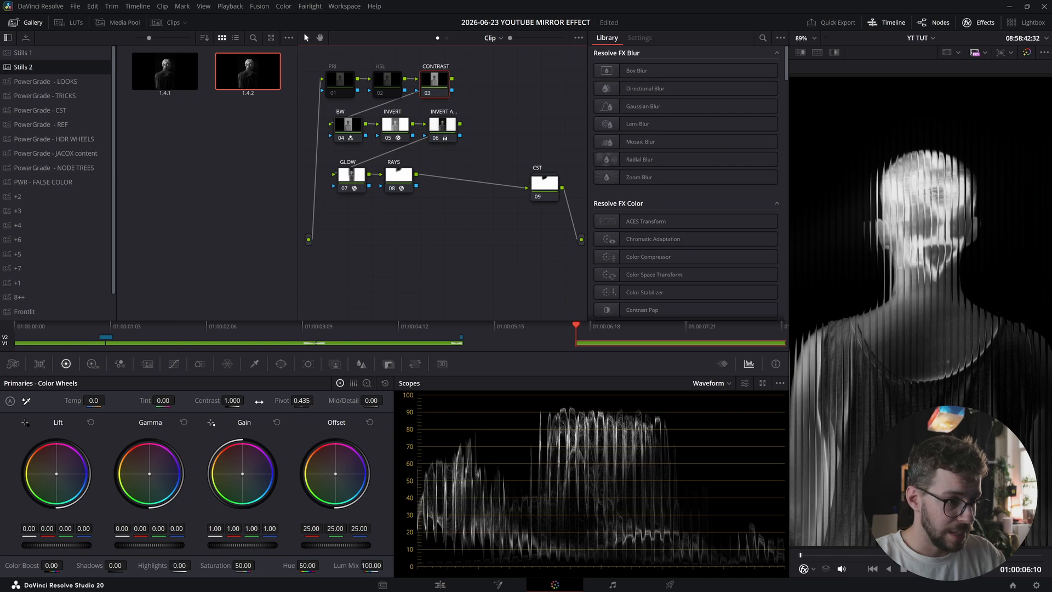
left_click_drag(232, 400, 282, 400)
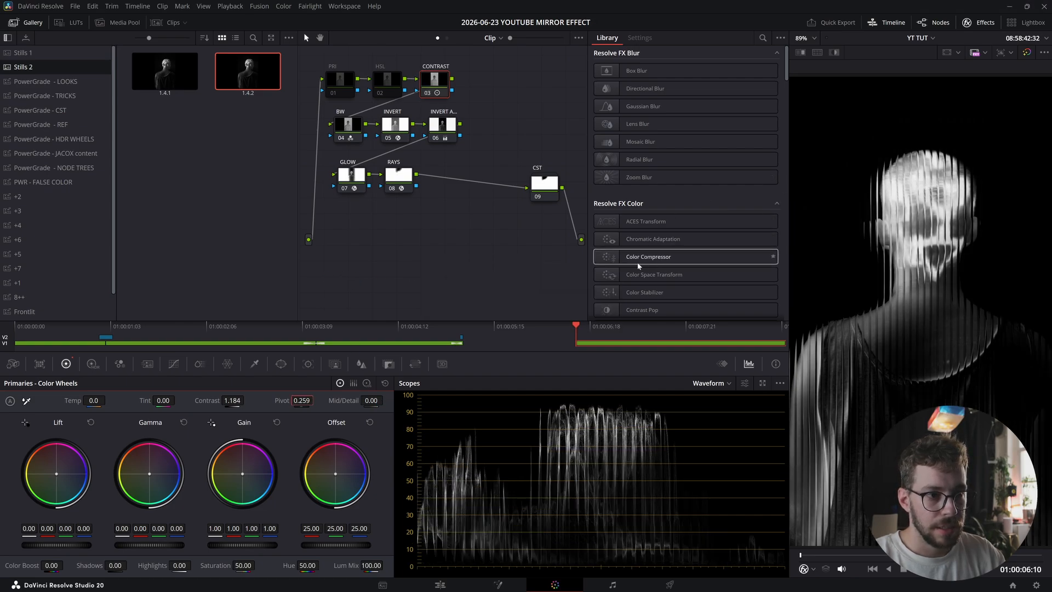
key("space")
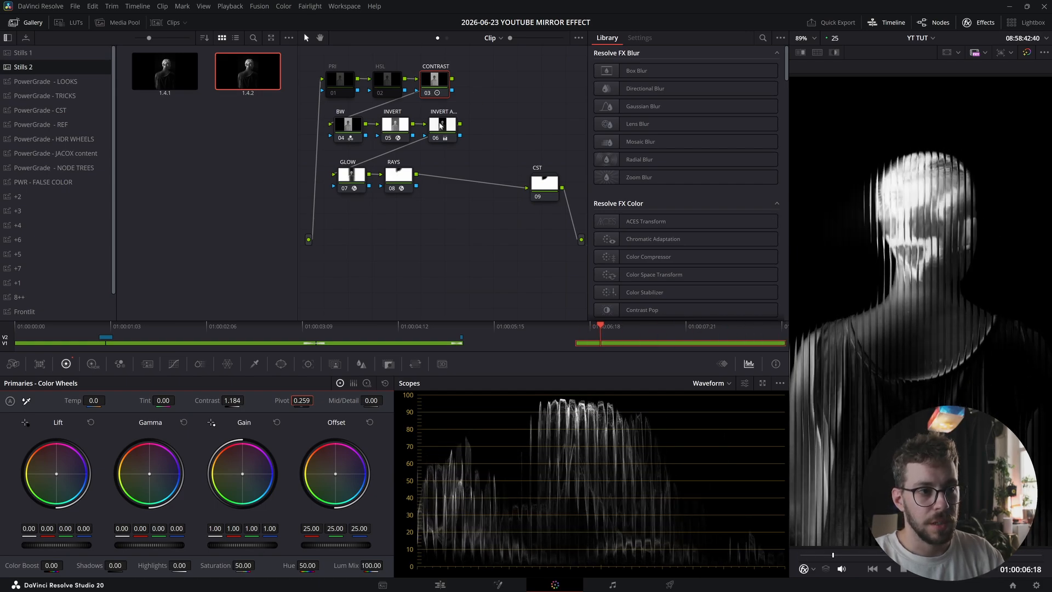
key("space")
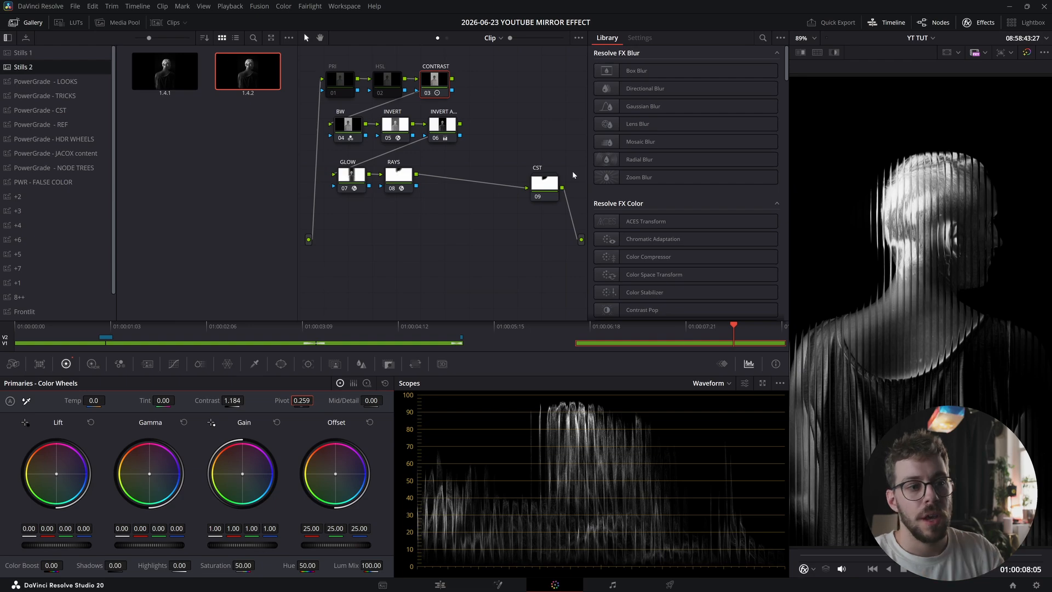
Step: Move the CST node next to the RAYS node and toggle the clip's playback
left_click_drag(543, 184, 468, 177)
key("space")
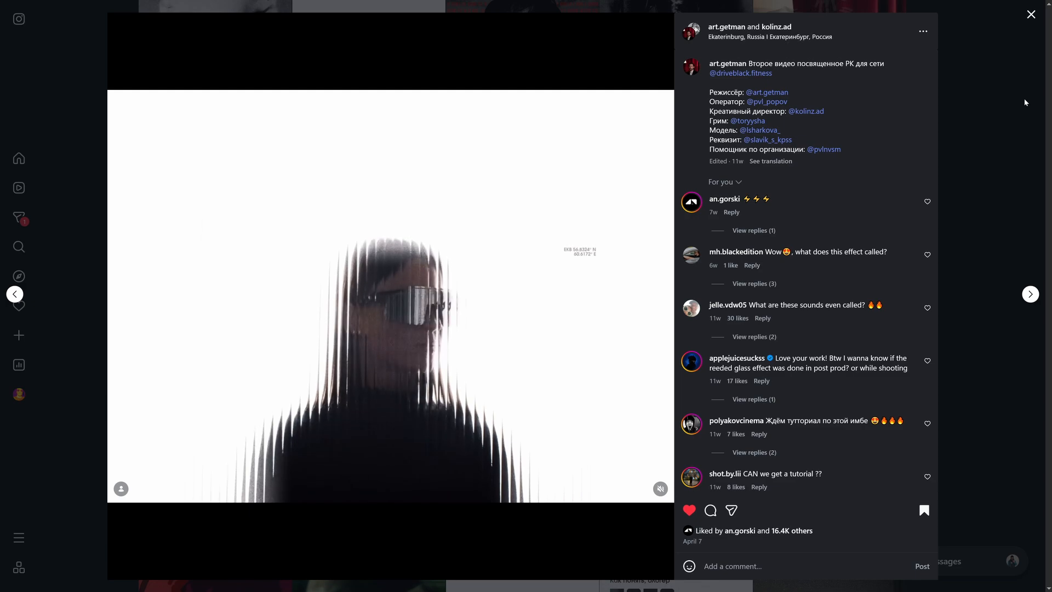
Step: On Instagram, close the reference post, return to the start of its creator's profile, and highlight the account name
left_click(990, 174)
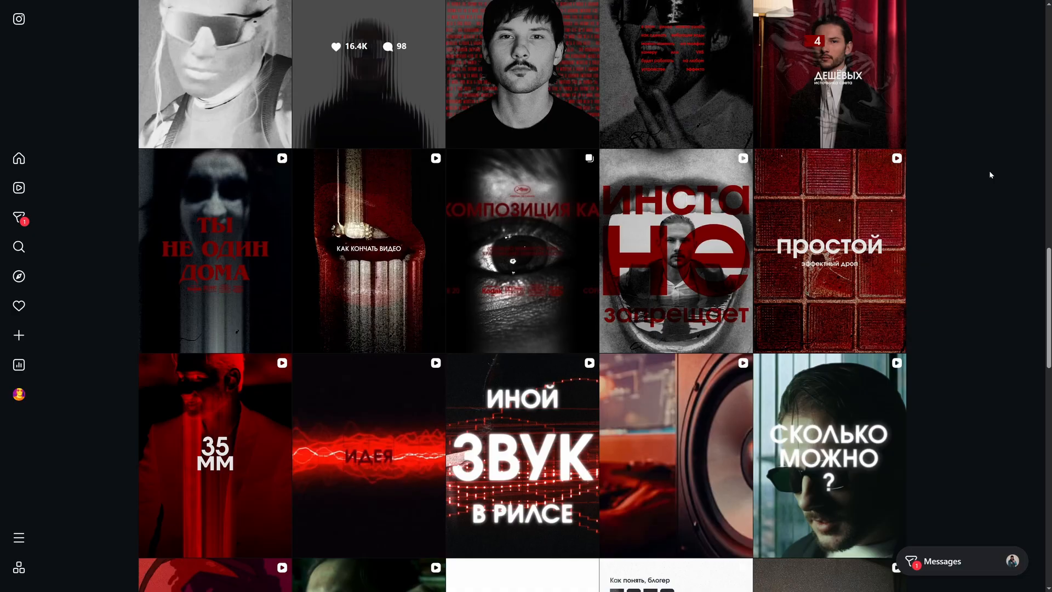
scroll(990, 174, "up", 10)
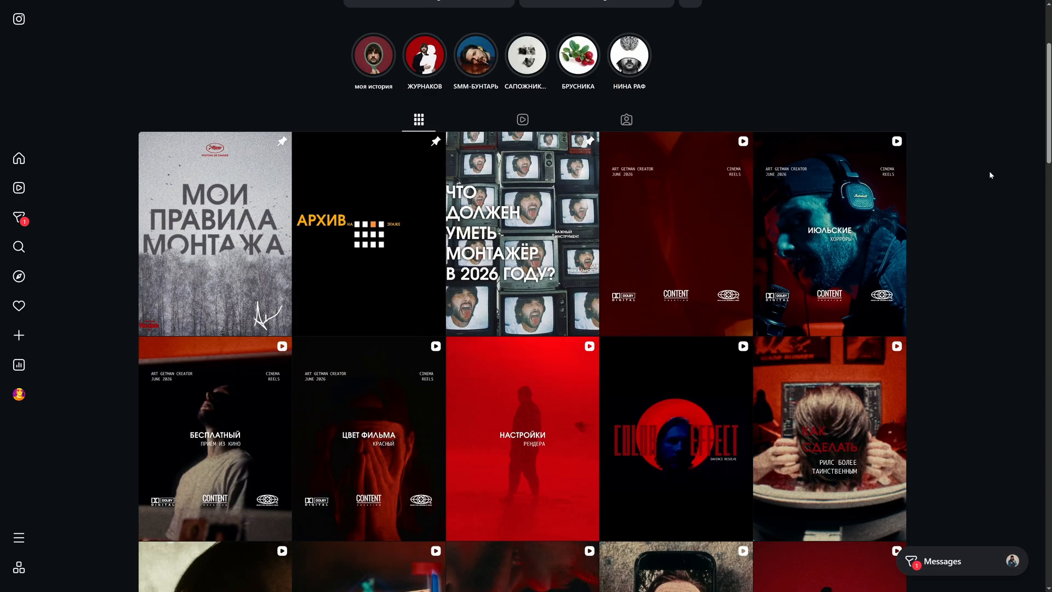
scroll(990, 175, "up", 3)
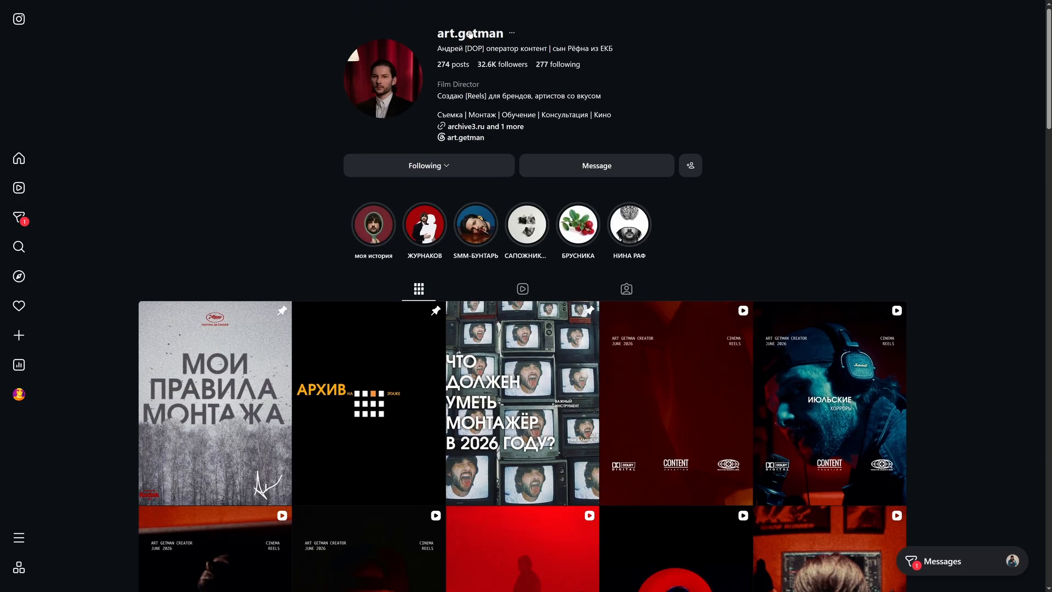
left_click_drag(437, 33, 506, 43)
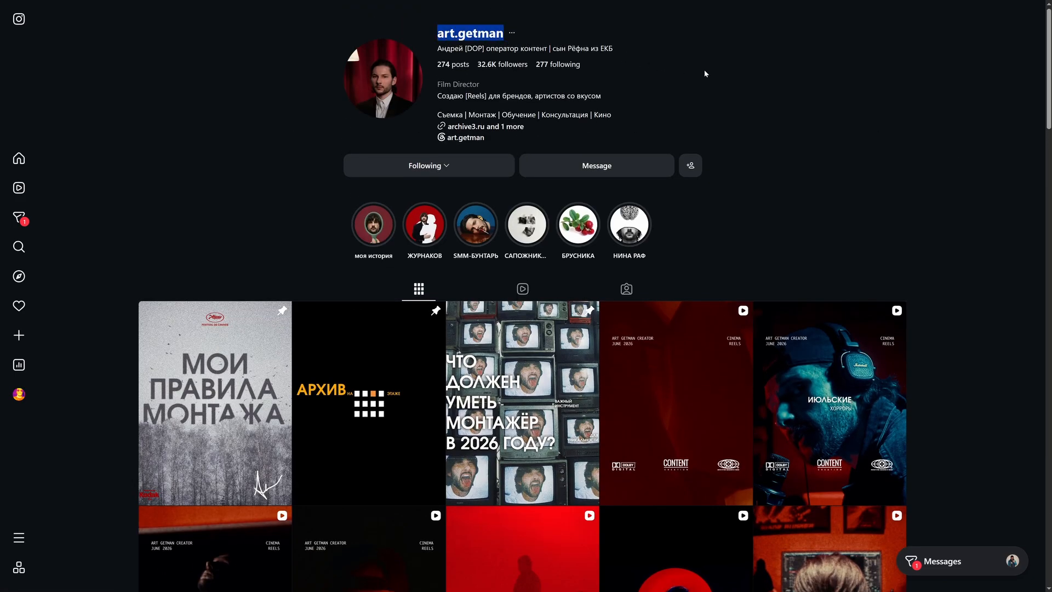